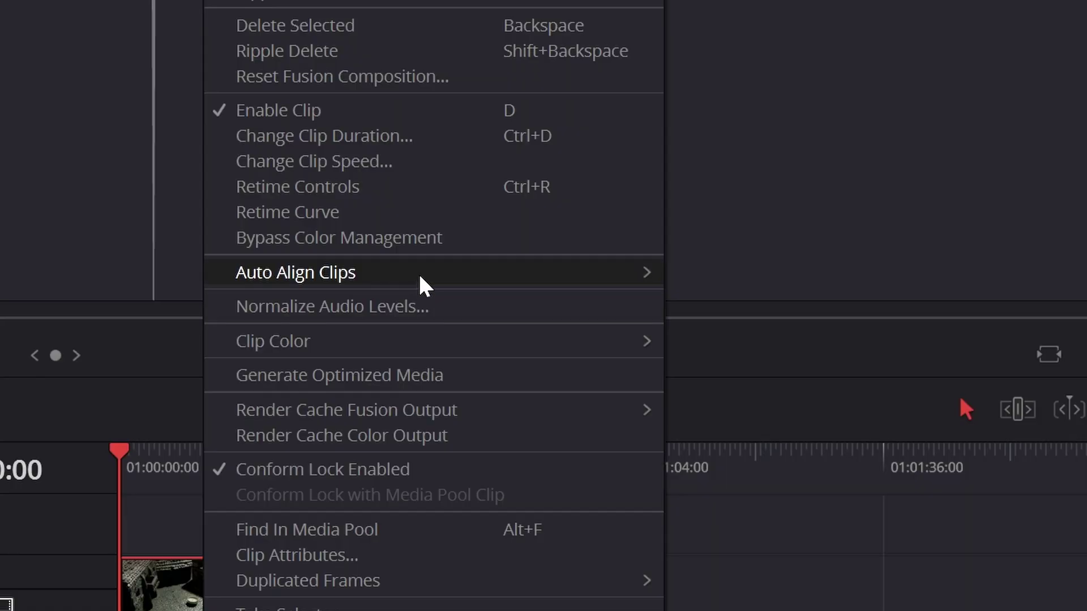
# Inspect the metadata of the Ursa Mini.braw and Sony A7iii.MP4 sample clips
pyautogui.moveTo(420, 283)
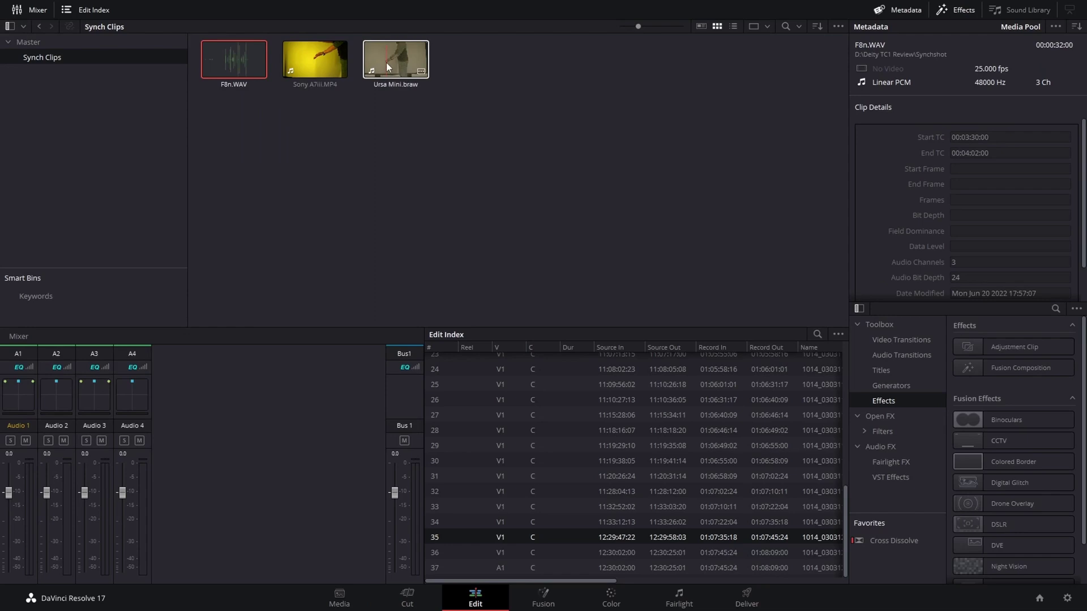
pyautogui.click(389, 61)
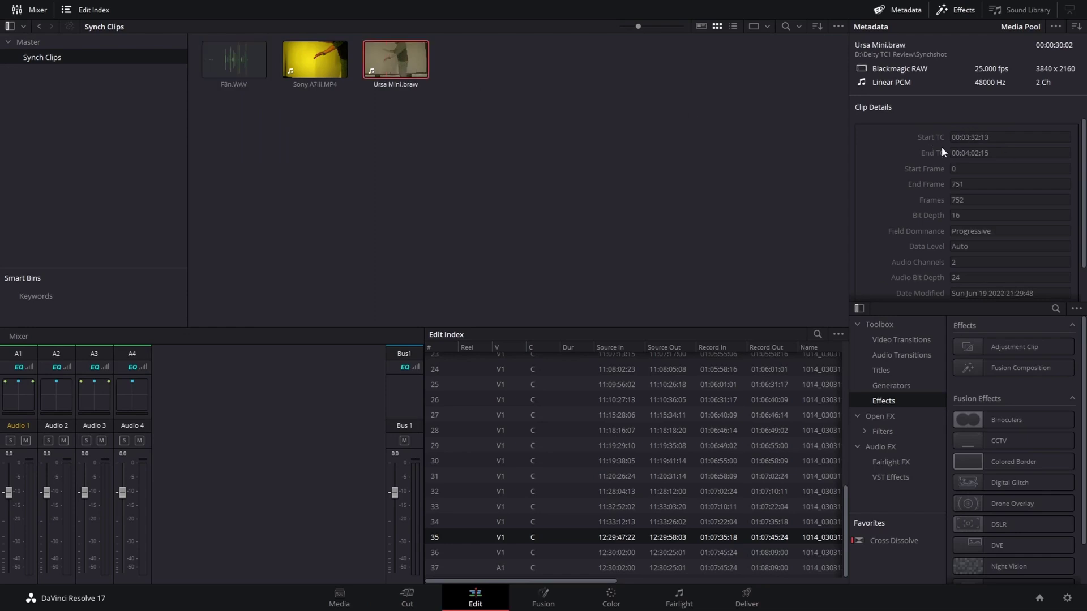
pyautogui.click(306, 67)
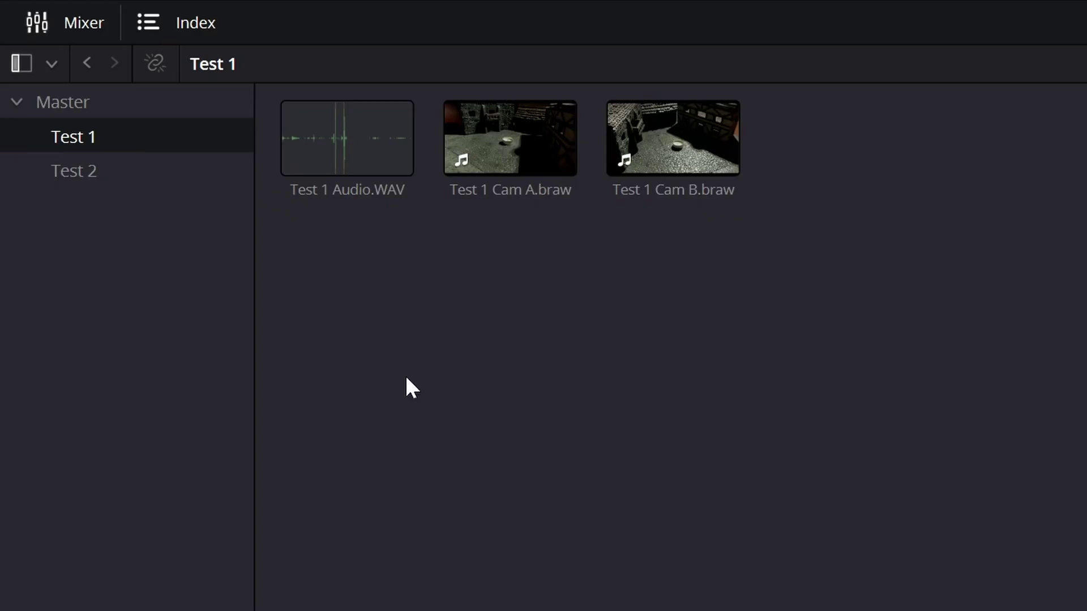
# Try several timeline selections, ending with a marquee over all five camera and audio clips
pyautogui.click(382, 191)
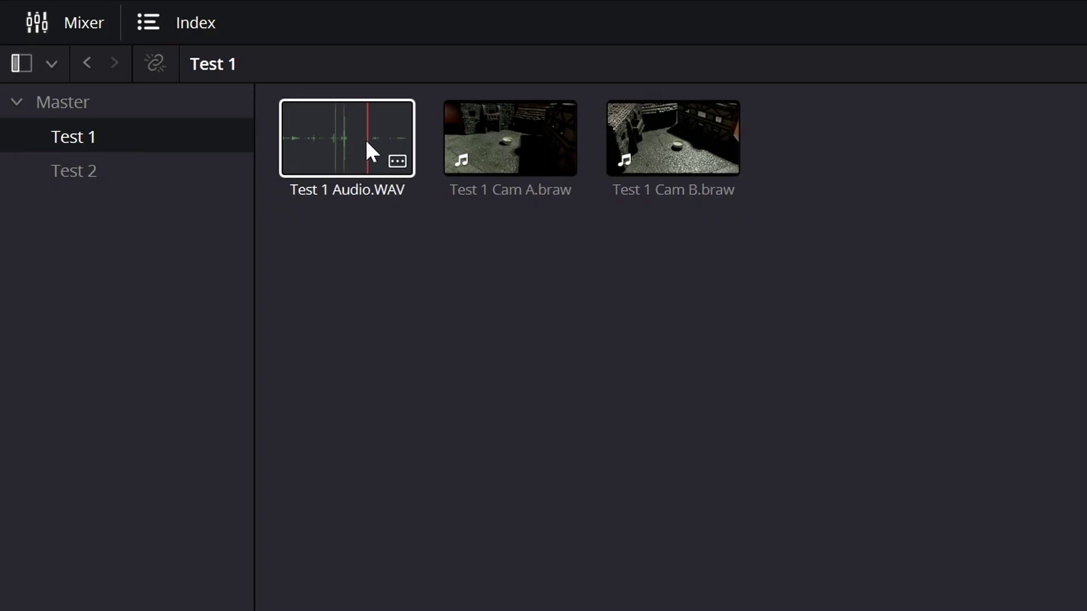
pyautogui.click(324, 153)
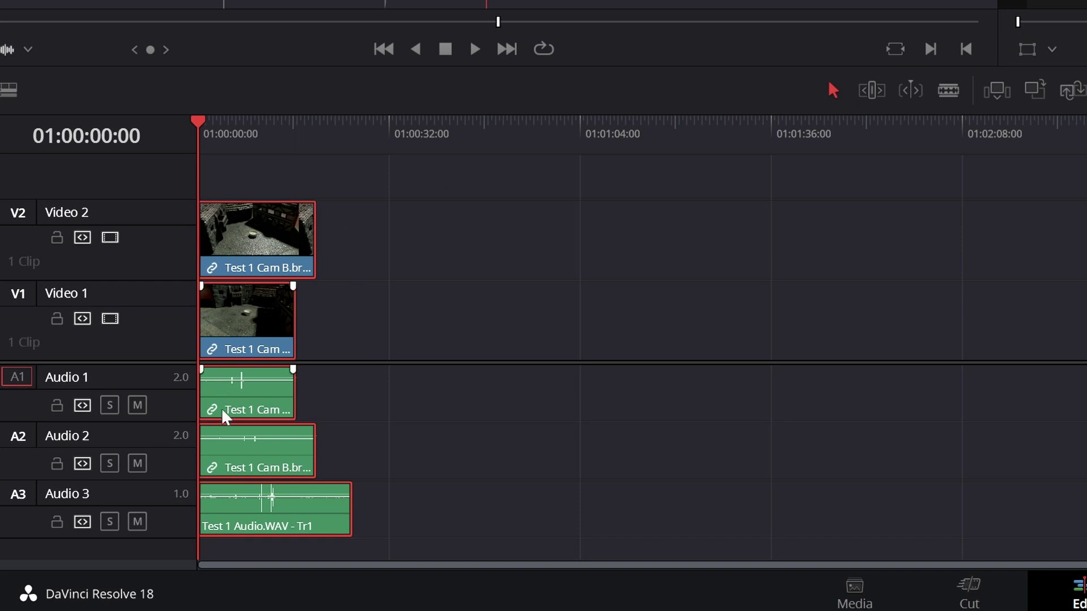
pyautogui.click(462, 427)
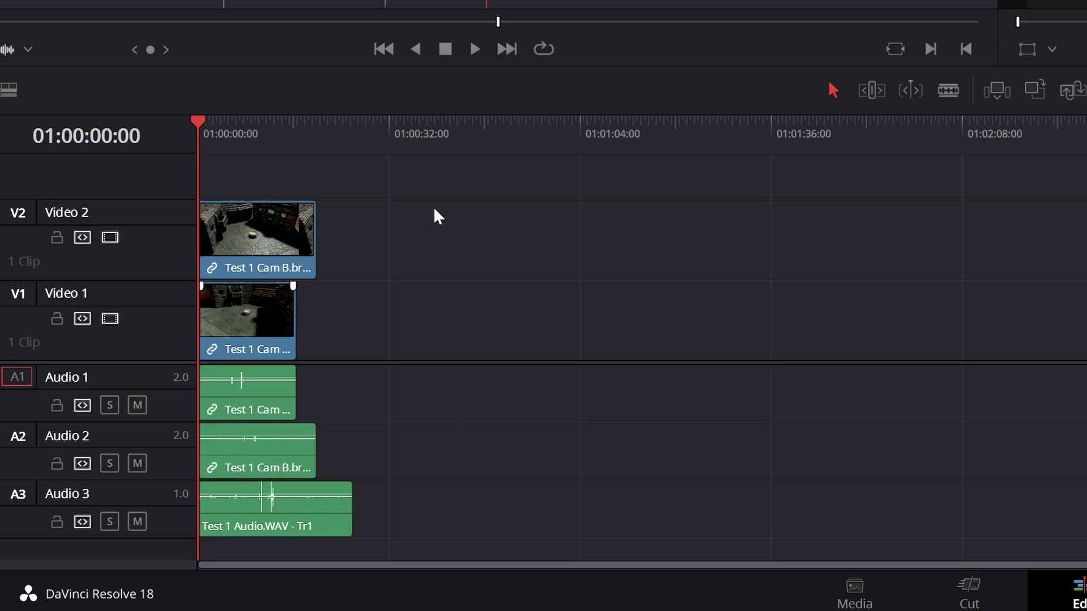
pyautogui.moveTo(433, 207); pyautogui.dragTo(250, 556)
pyautogui.click(438, 283)
pyautogui.click(287, 342)
pyautogui.moveTo(380, 305); pyautogui.dragTo(282, 413)
pyautogui.moveTo(446, 191); pyautogui.dragTo(307, 434)
pyautogui.click(334, 529)
pyautogui.moveTo(571, 181); pyautogui.dragTo(237, 547)
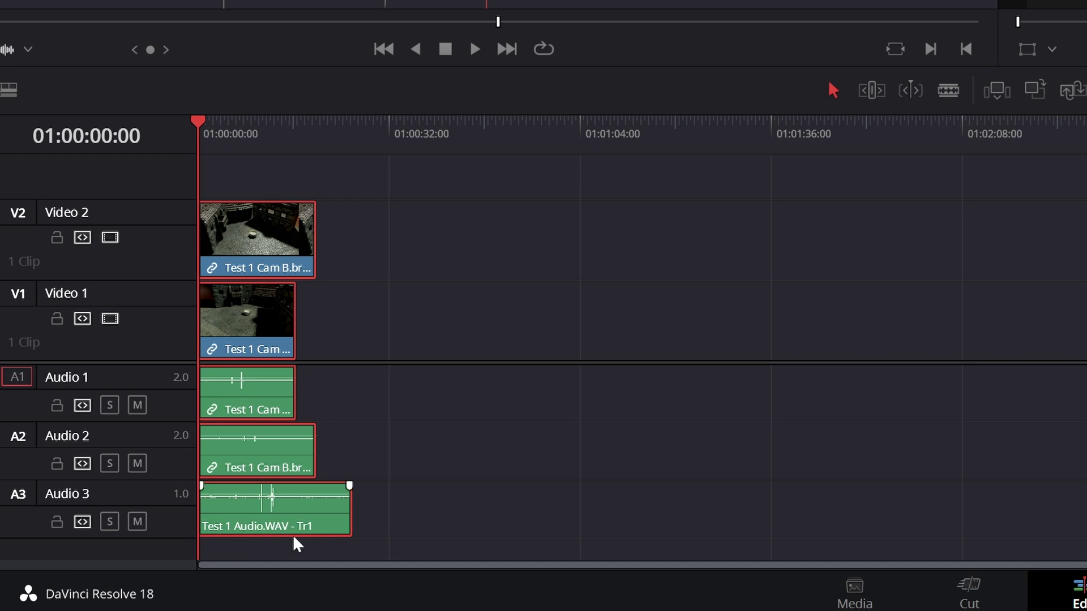
# Auto-align the selected clips by timecode, fit the timeline, and disable Video 2 to reveal Cam A
pyautogui.rightClick(262, 311)
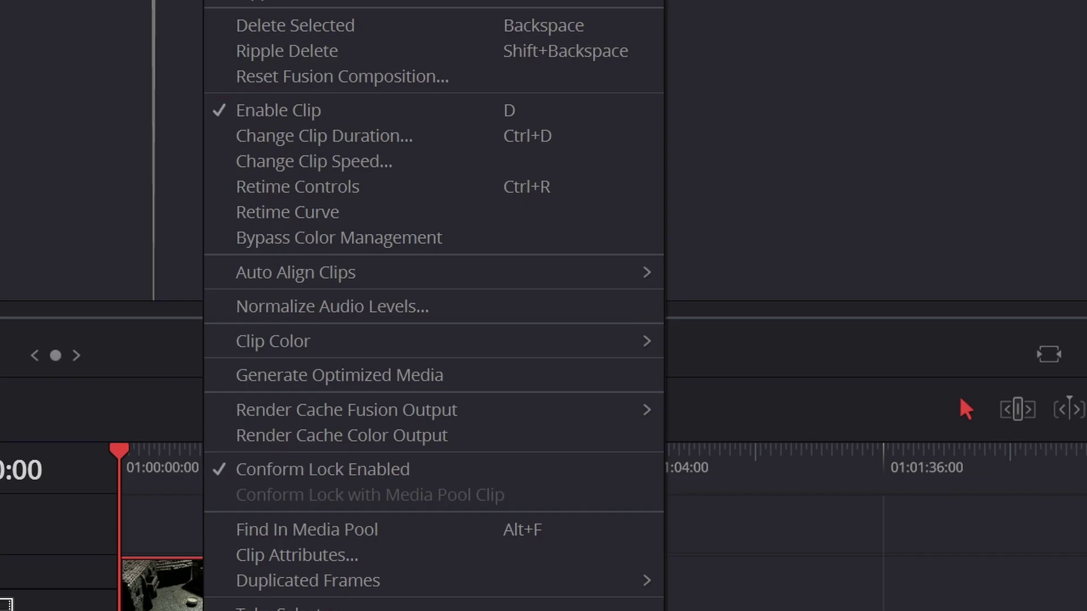
pyautogui.moveTo(422, 280)
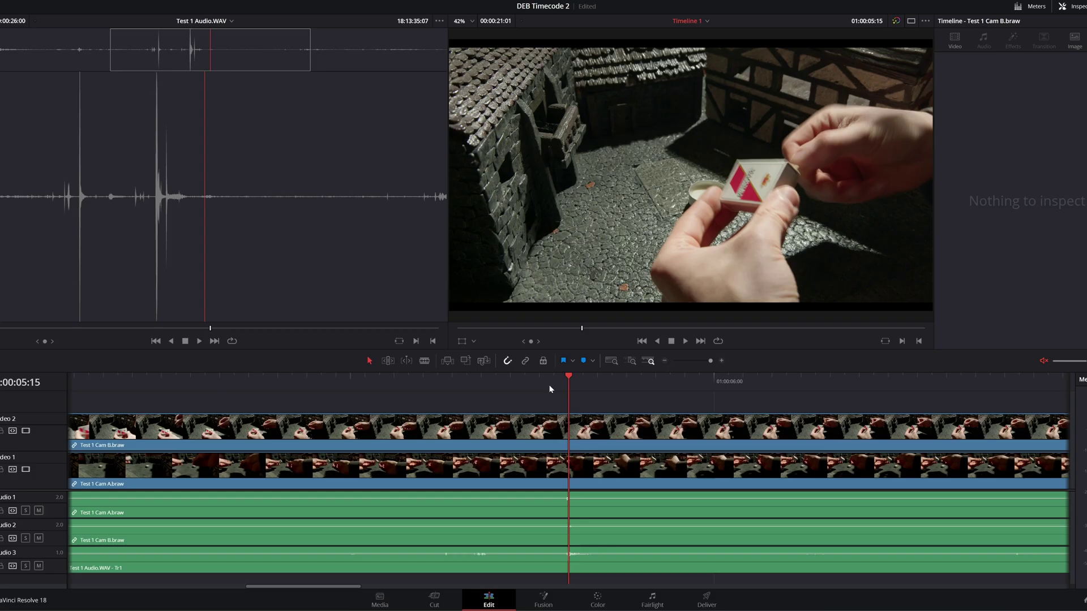
pyautogui.moveTo(548, 384); pyautogui.dragTo(609, 378)
pyautogui.hotkey('shift', 'z')
pyautogui.click(26, 431)
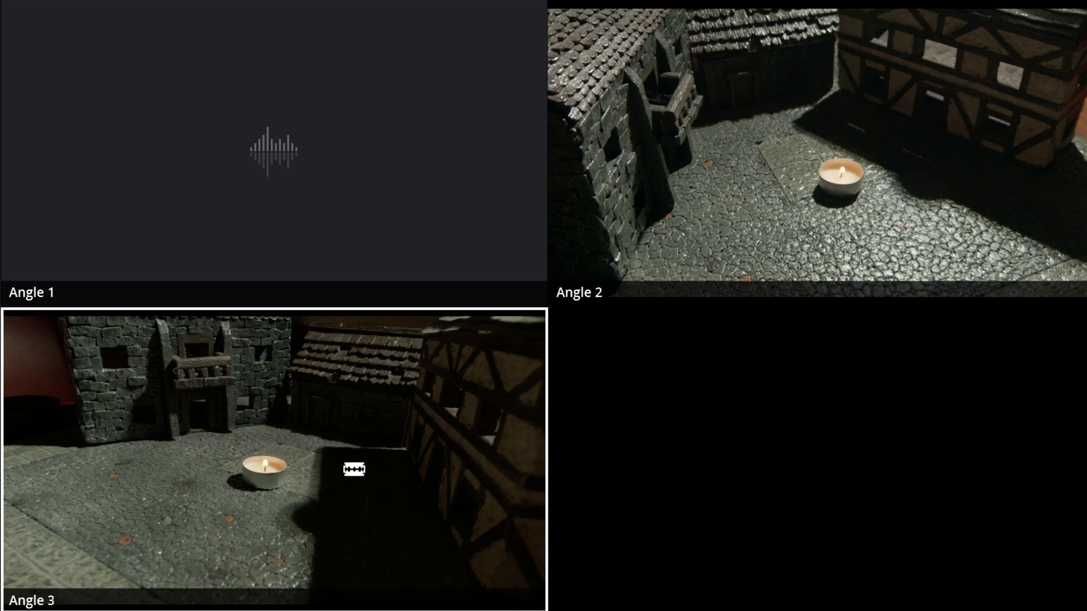
# Start a multicam clip 'Test 1 Audio Multicam' from the three Test 1 clips, with Angle Sync set to Timecode
pyautogui.click(364, 472)
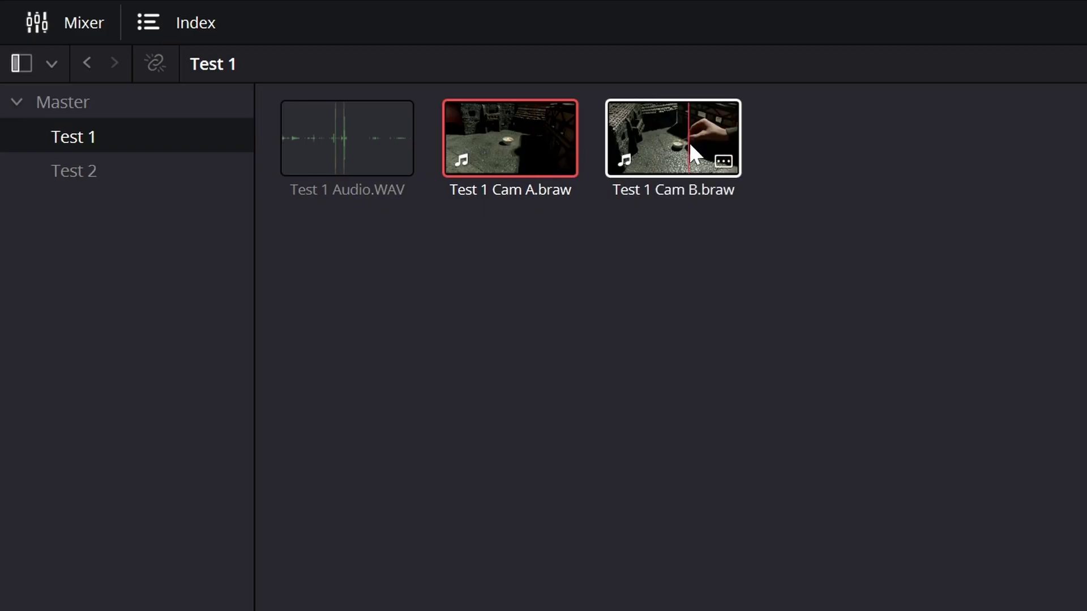
pyautogui.click(688, 141)
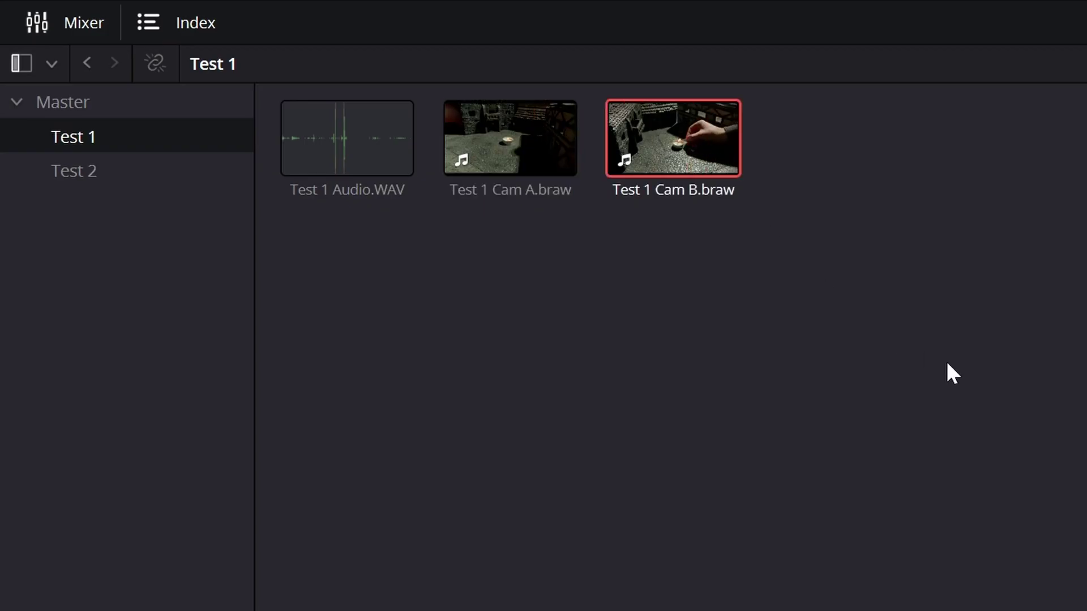
pyautogui.moveTo(946, 370); pyautogui.dragTo(383, 141)
pyautogui.rightClick(482, 141)
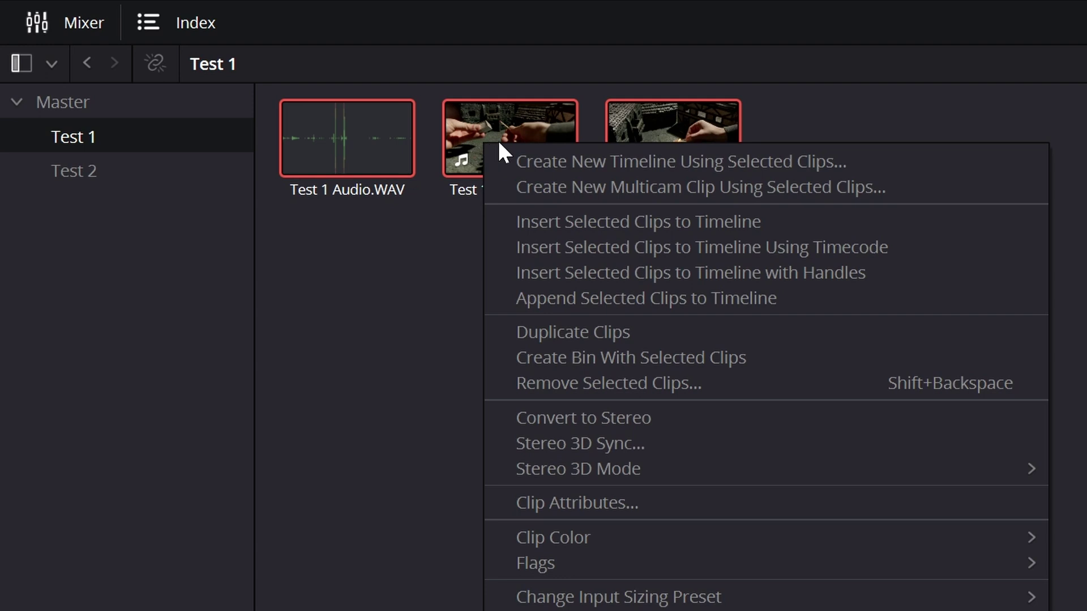
pyautogui.click(579, 186)
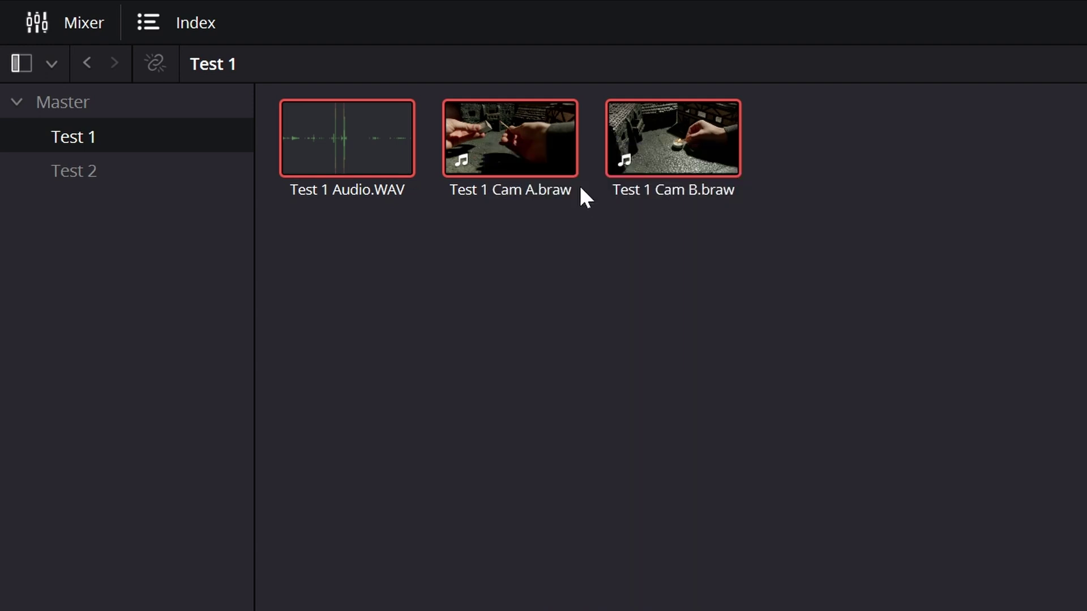
pyautogui.click(413, 171)
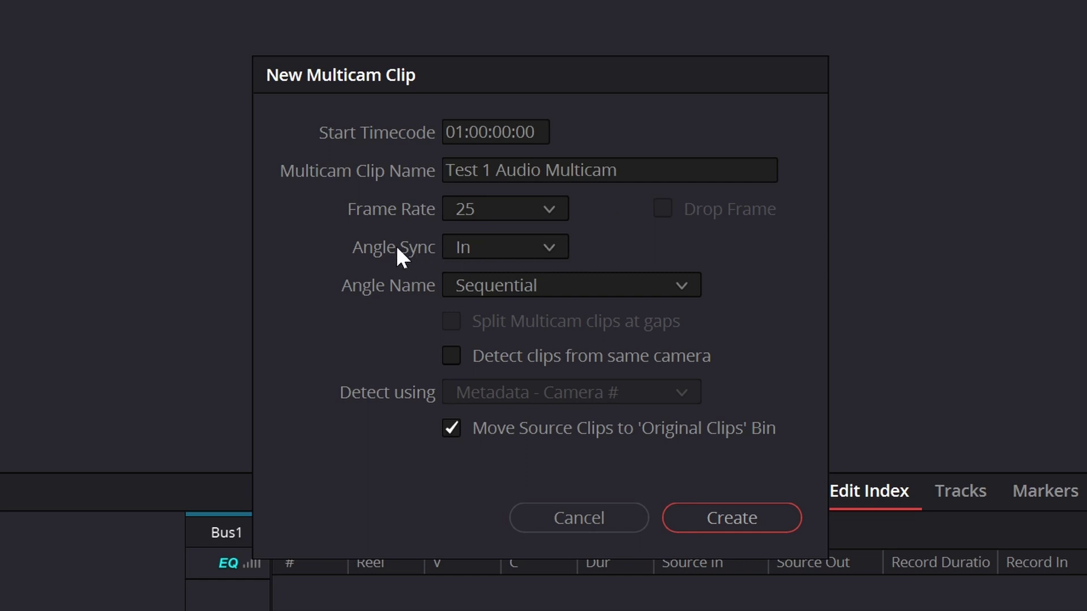
pyautogui.click(505, 247)
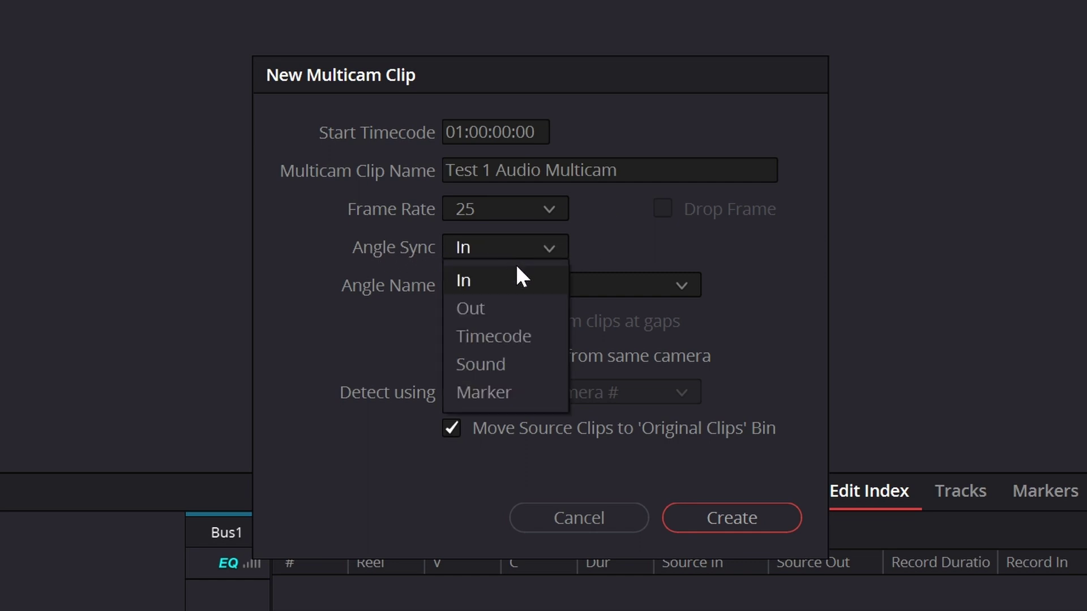
pyautogui.click(528, 336)
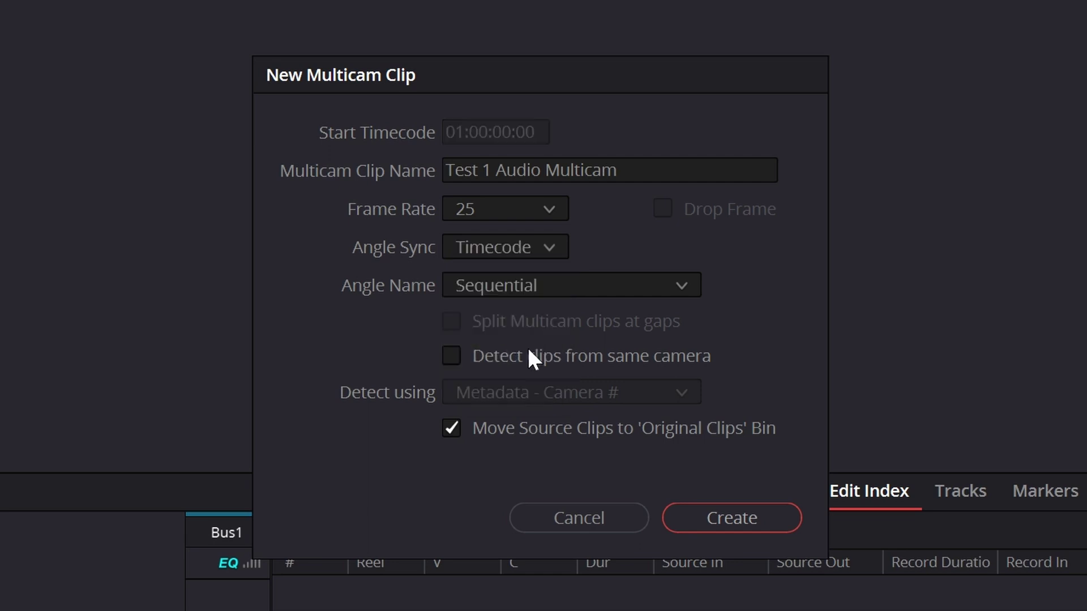
# Create the multicam clip, then look inside Original Clips and return to the Test 1 bin
pyautogui.click(762, 518)
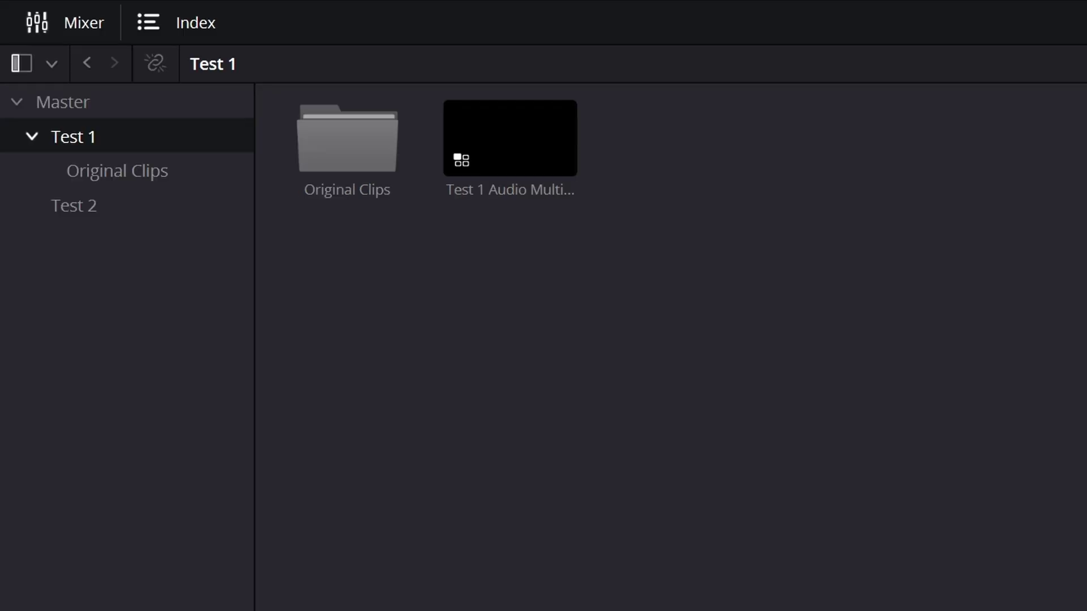
pyautogui.doubleClick(375, 125)
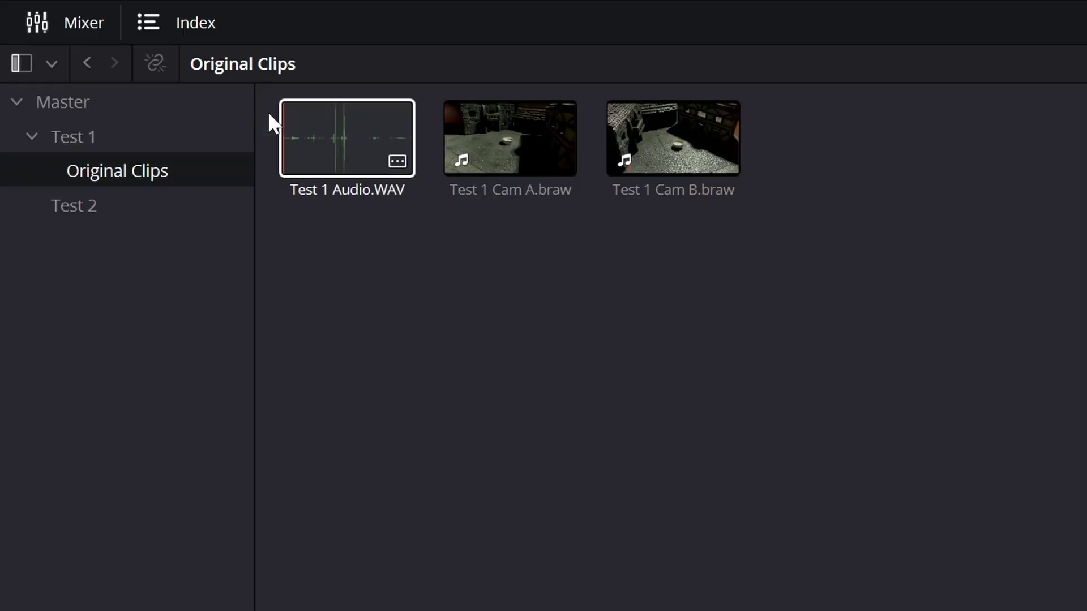
pyautogui.click(100, 137)
# Place Test 1 Audio Multicam at the timeline start and scrub between 01:00:15:00 and 01:00:18:09
pyautogui.click(530, 142)
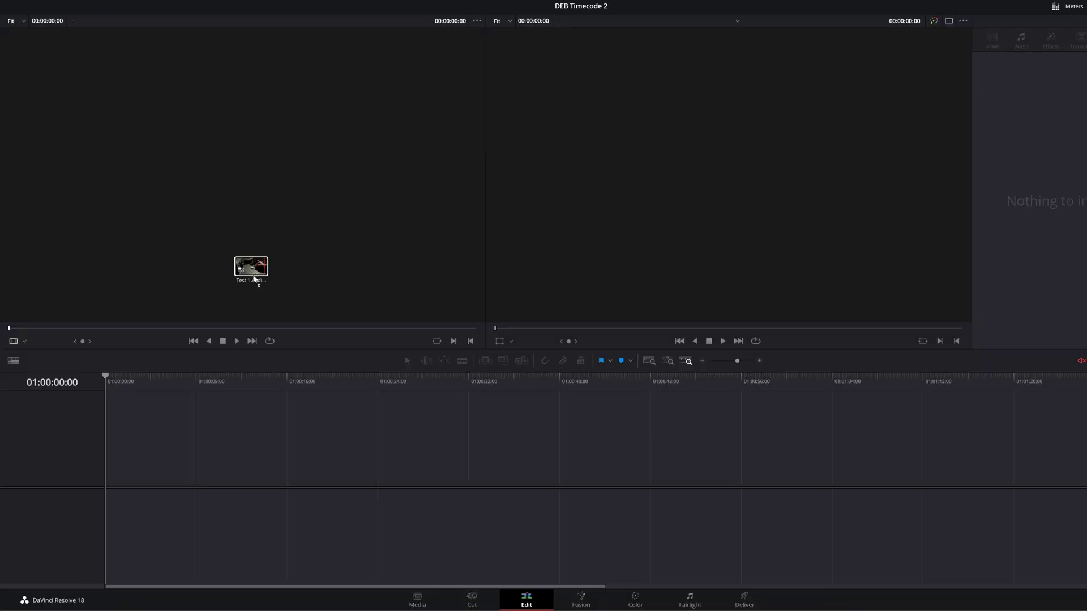
pyautogui.moveTo(253, 274); pyautogui.dragTo(108, 468)
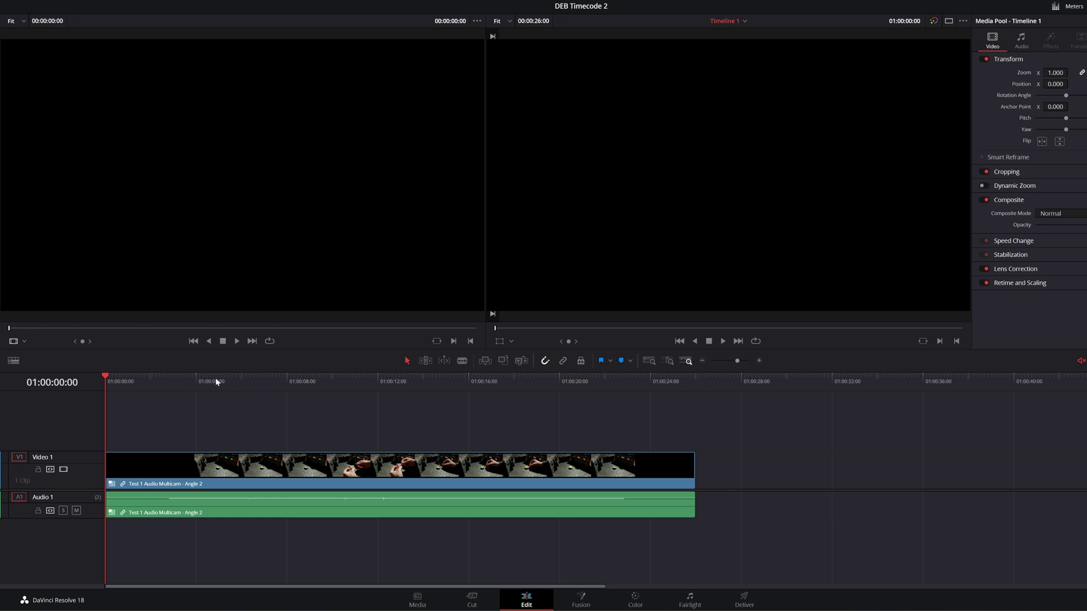
pyautogui.click(371, 380)
pyautogui.moveTo(394, 385); pyautogui.dragTo(522, 379)
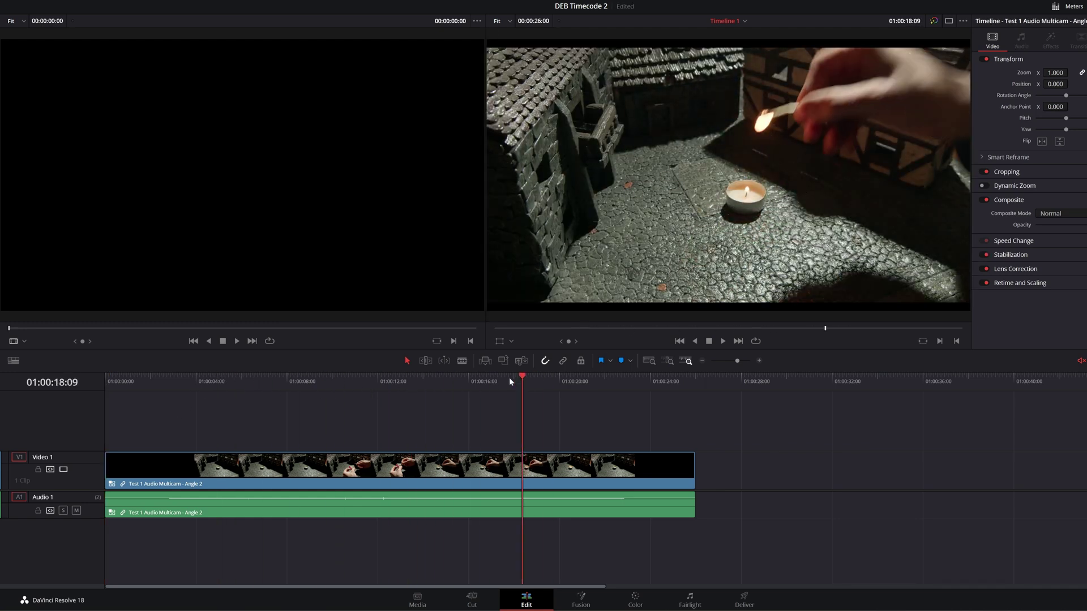
pyautogui.moveTo(517, 384); pyautogui.dragTo(424, 391)
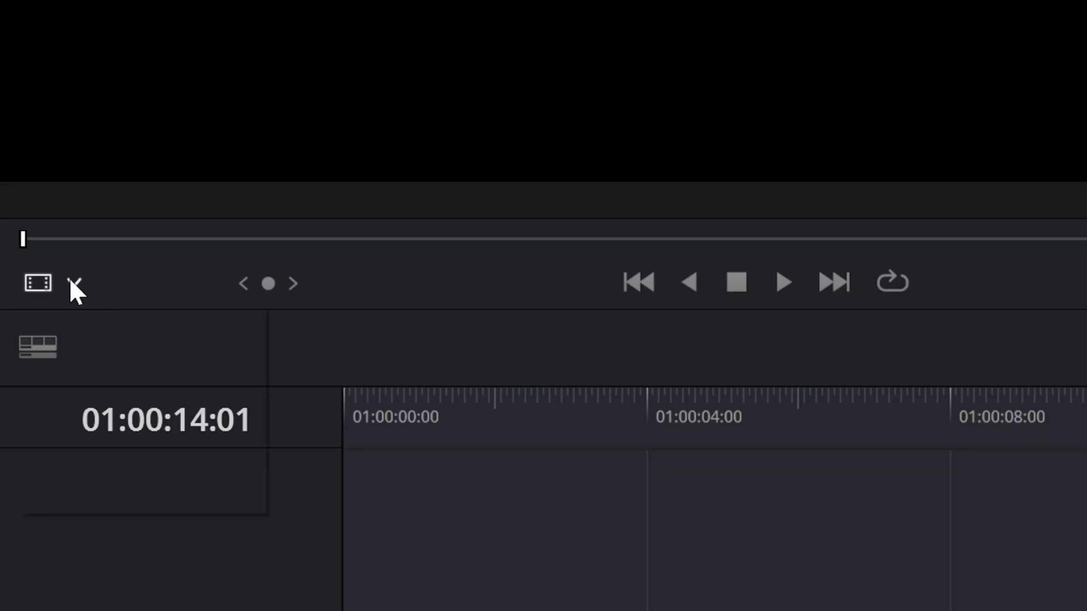
# Show the multicam angles in the source viewer and set angle switching to video and audio
pyautogui.click(24, 341)
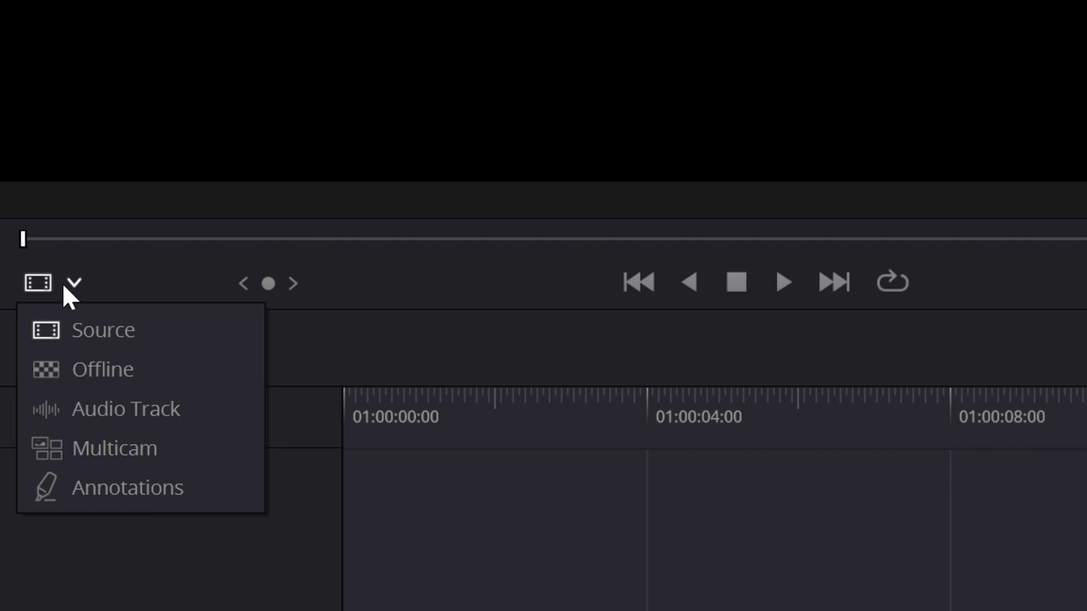
pyautogui.click(77, 447)
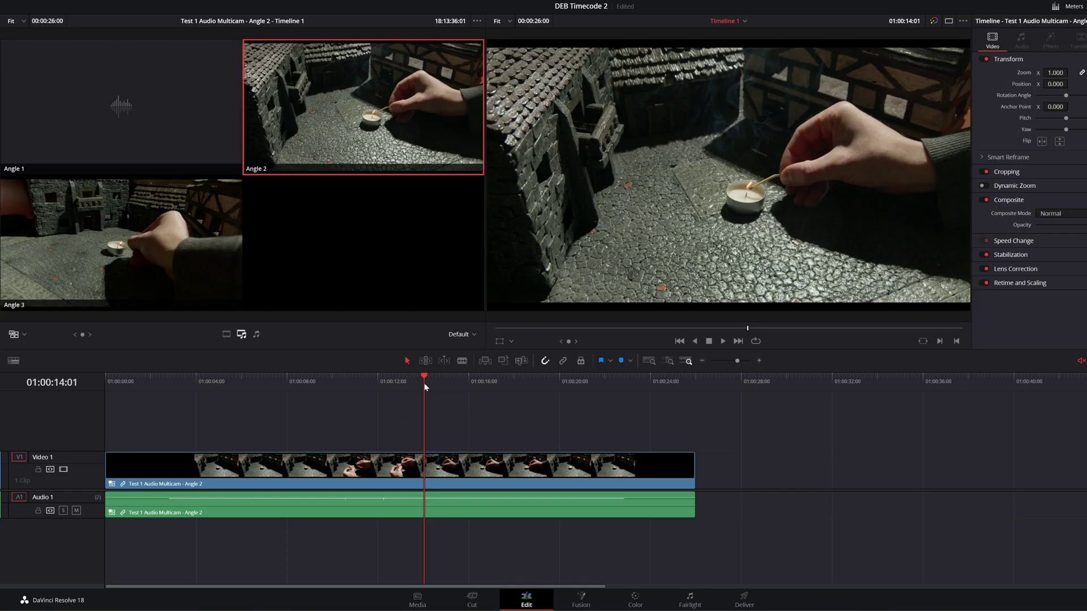
pyautogui.moveTo(426, 386); pyautogui.dragTo(361, 378)
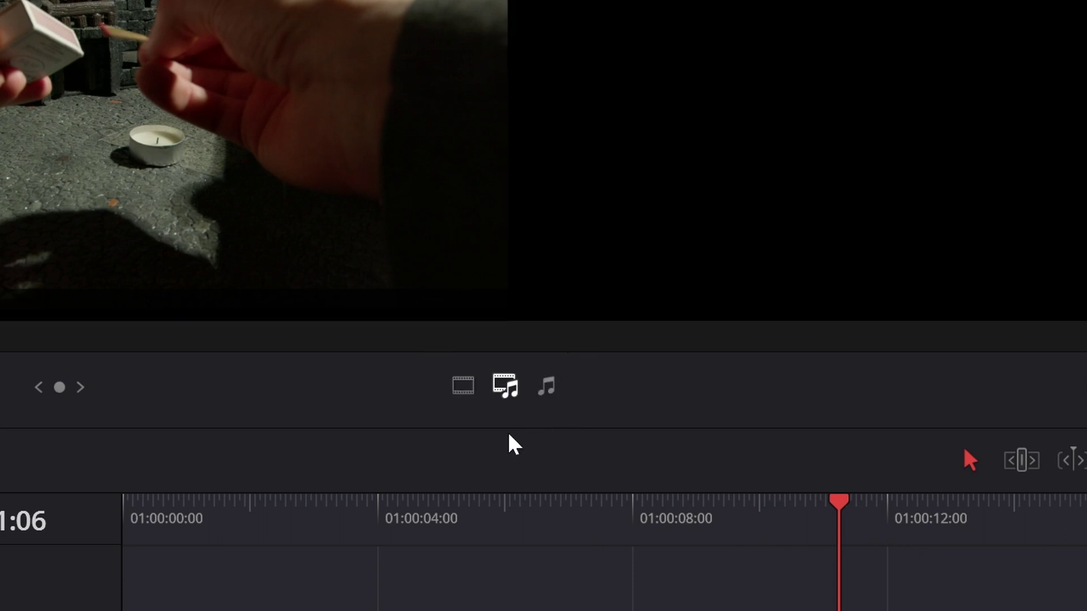
pyautogui.click(546, 387)
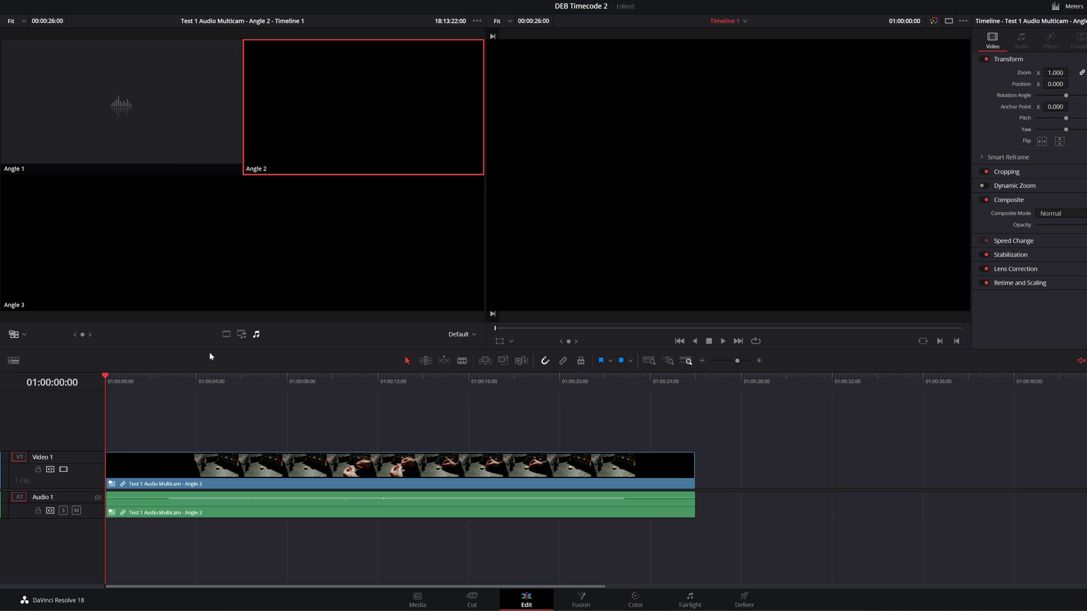
pyautogui.click(226, 334)
# From 01:00:03:14, play and cut live from Angle 2 to Angle 3, then back to Angle 2
pyautogui.moveTo(136, 379); pyautogui.dragTo(258, 375)
pyautogui.hotkey('alt', '2')
pyautogui.press('space')
pyautogui.click(188, 222)
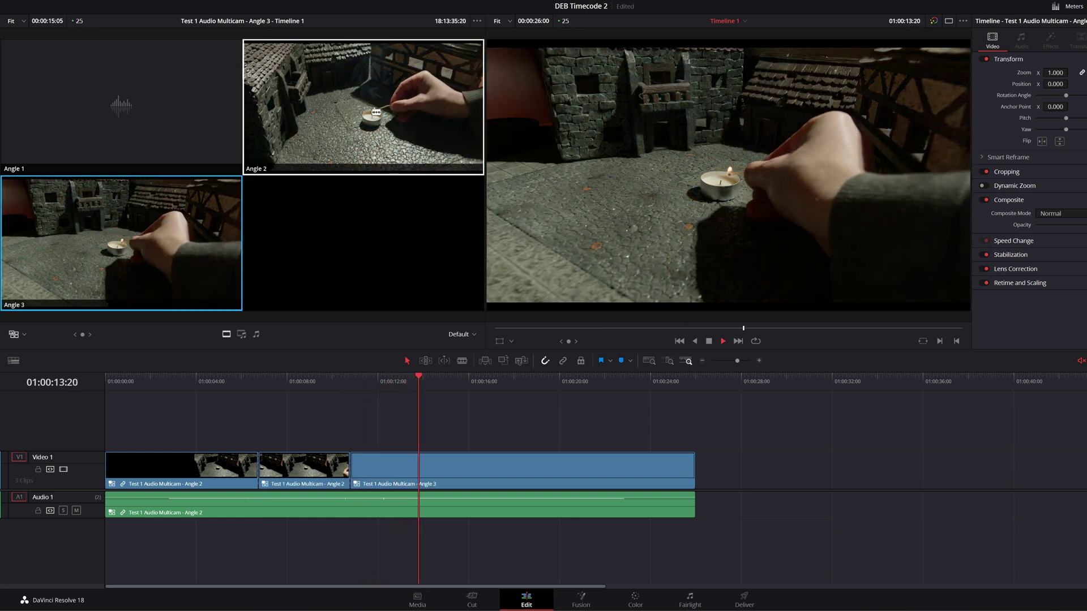
pyautogui.click(375, 112)
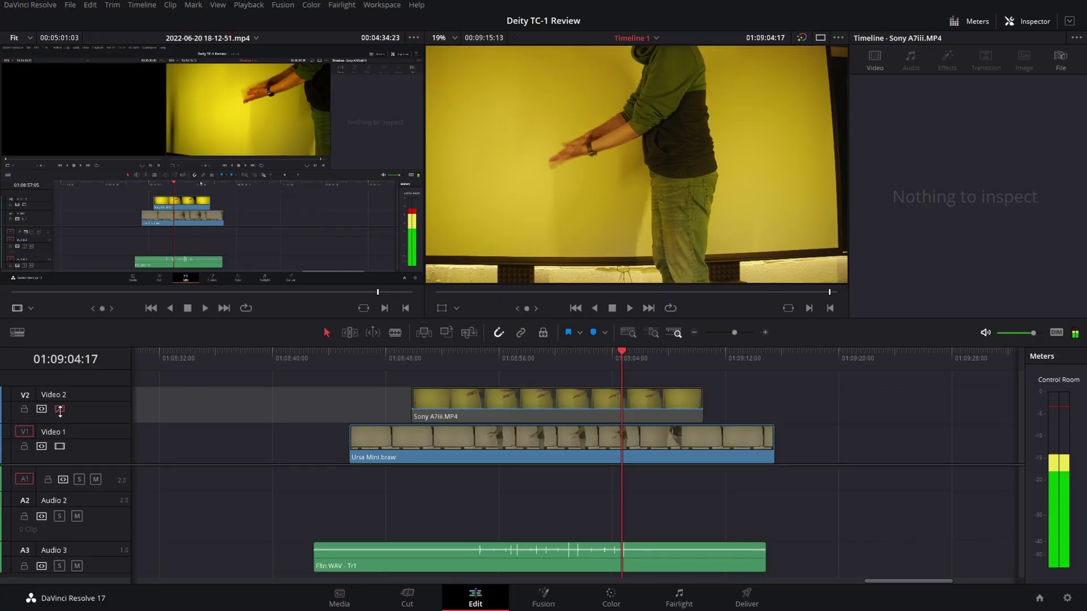
pyautogui.press('Left')
pyautogui.press('Left')
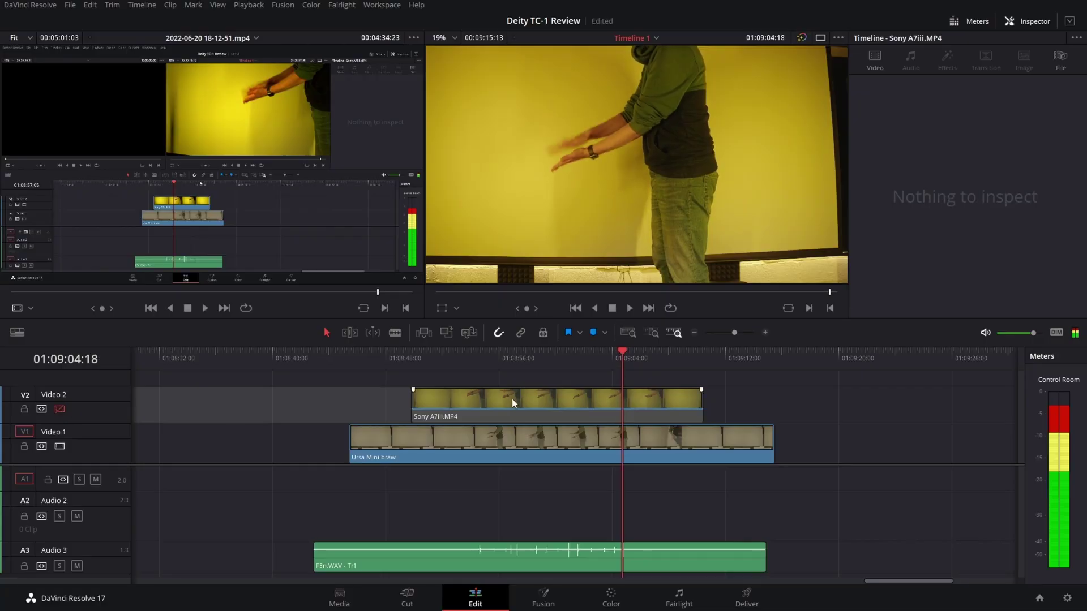
pyautogui.click(767, 332)
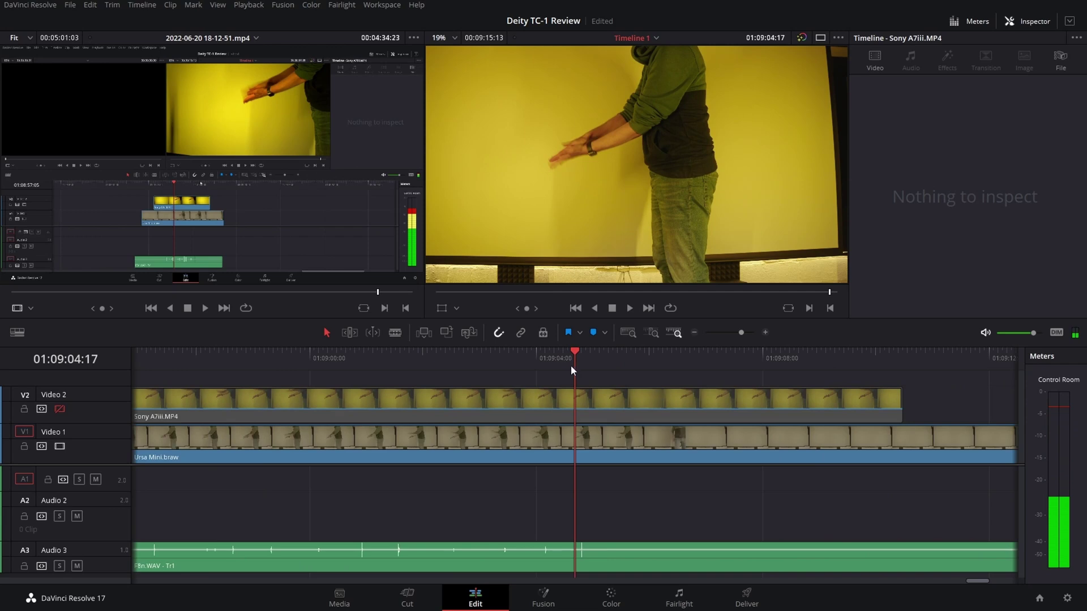
pyautogui.press('Right')
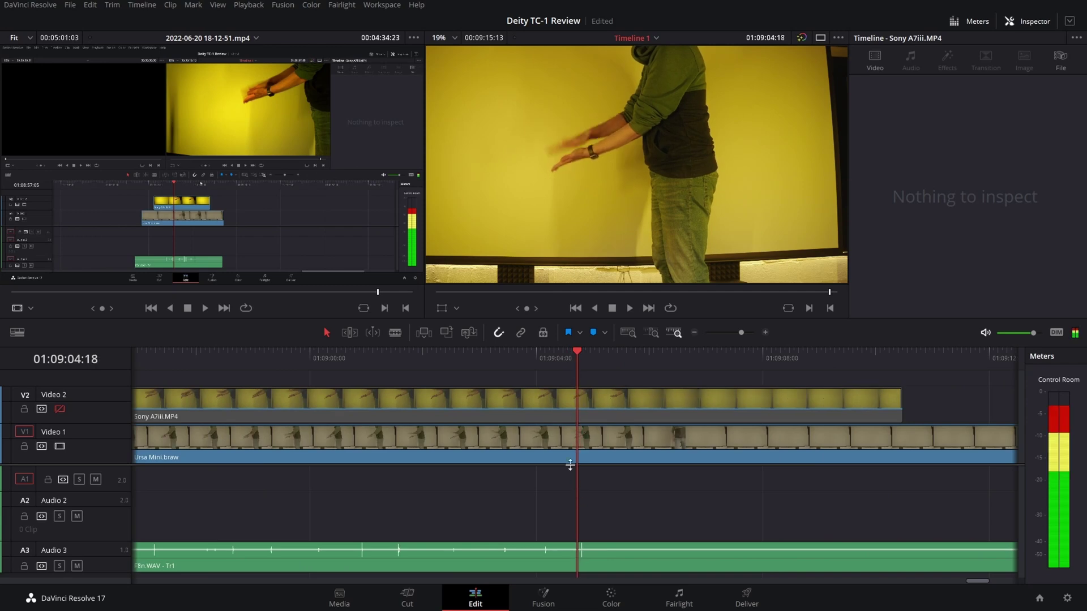
pyautogui.click(385, 360)
pyautogui.press('Right')
pyautogui.press('Right')
pyautogui.press('Right')
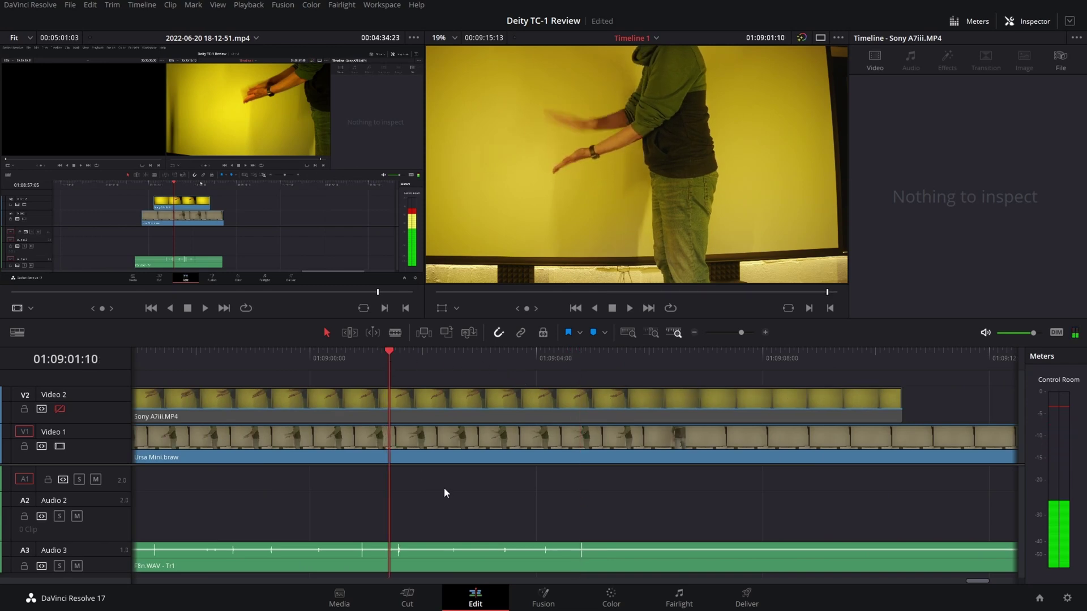
pyautogui.press('Left')
pyautogui.press('Left')
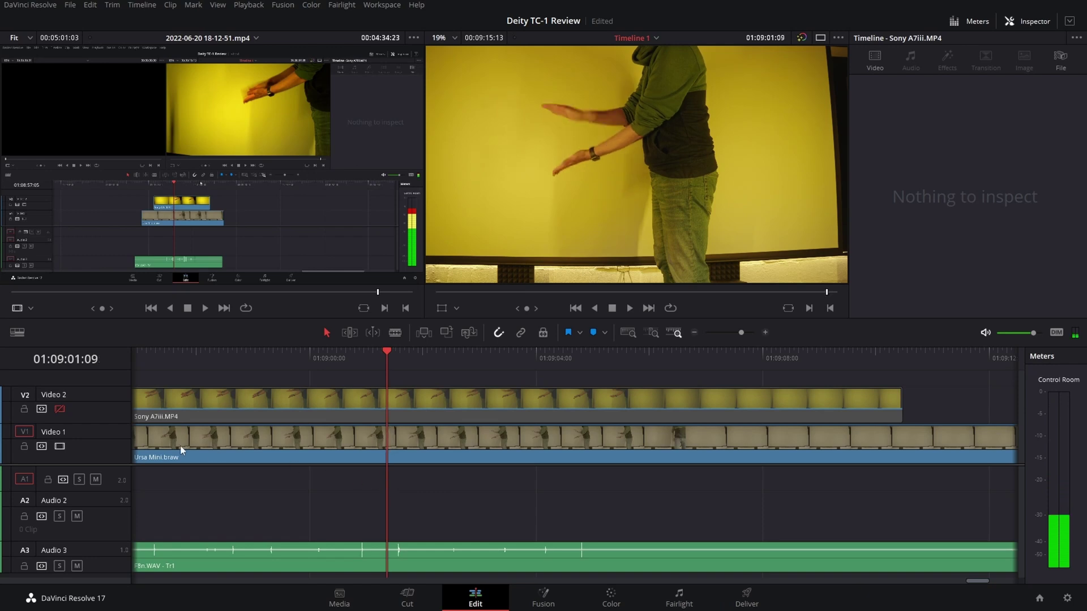
pyautogui.click(60, 409)
pyautogui.press('Right')
pyautogui.press('Right')
pyautogui.press('Right')
pyautogui.press('Right')
pyautogui.click(64, 407)
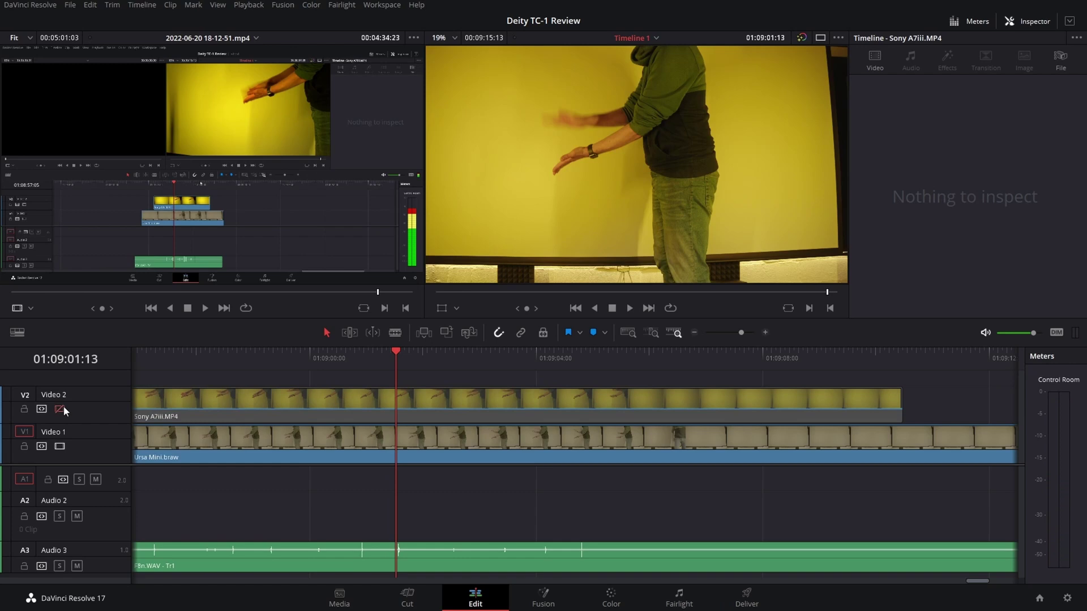
pyautogui.press('Right')
pyautogui.press('Left')
pyautogui.press('Left')
pyautogui.press('Left')
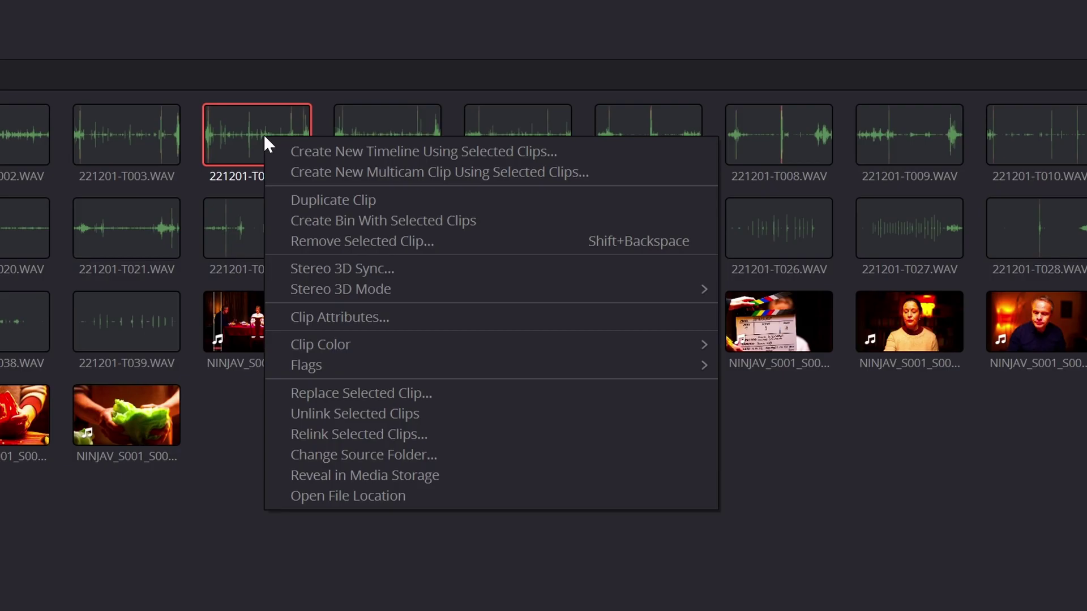
# In a WAV clip's timecode attributes, nudge source offset to 3 frames and back to 0; select T001–T039
pyautogui.click(383, 313)
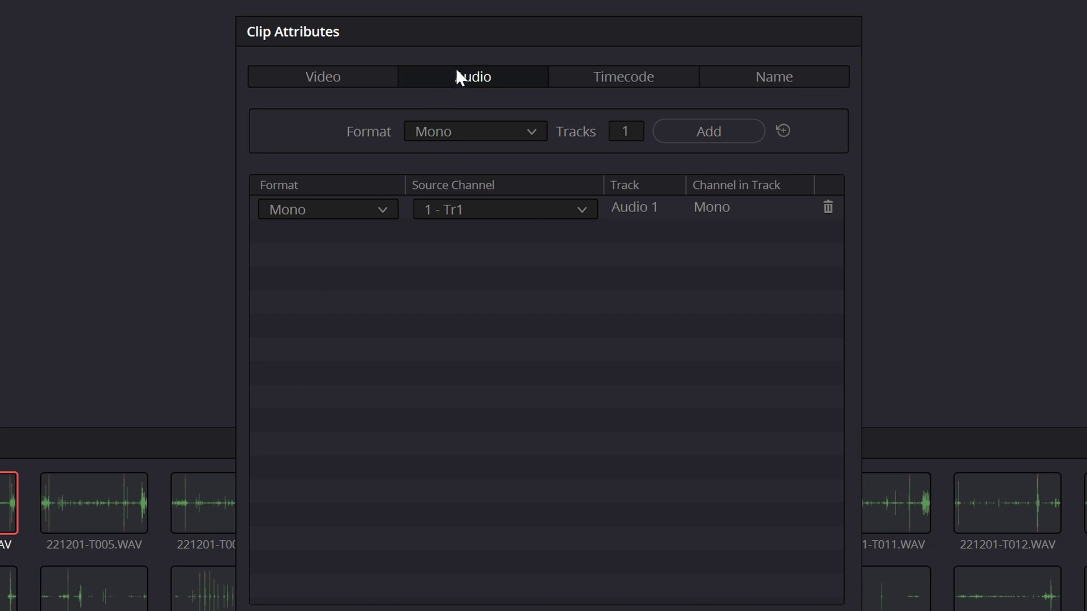
pyautogui.click(635, 81)
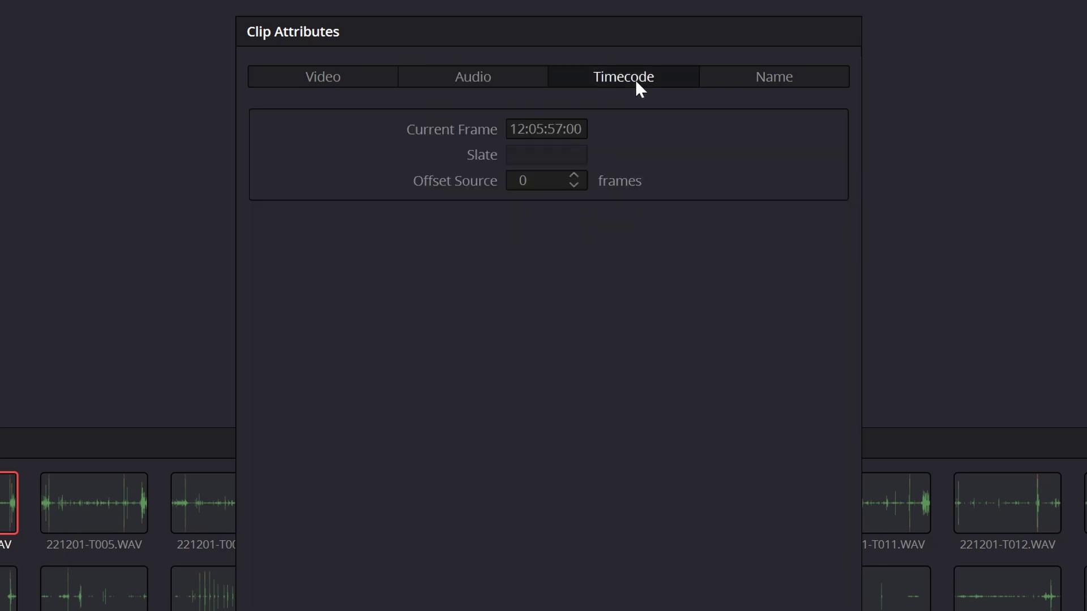
pyautogui.click(579, 173)
pyautogui.click(578, 173)
pyautogui.click(578, 173)
pyautogui.click(578, 172)
pyautogui.click(573, 184)
pyautogui.click(574, 184)
pyautogui.click(573, 184)
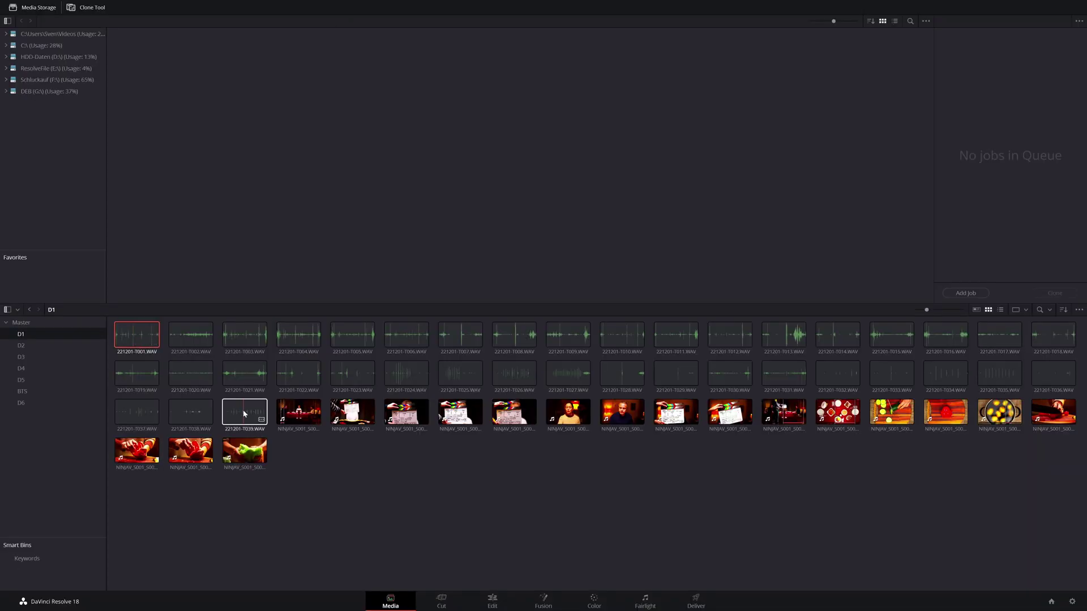
pyautogui.keyDown('shift'); pyautogui.click(244, 414); pyautogui.keyUp('shift')
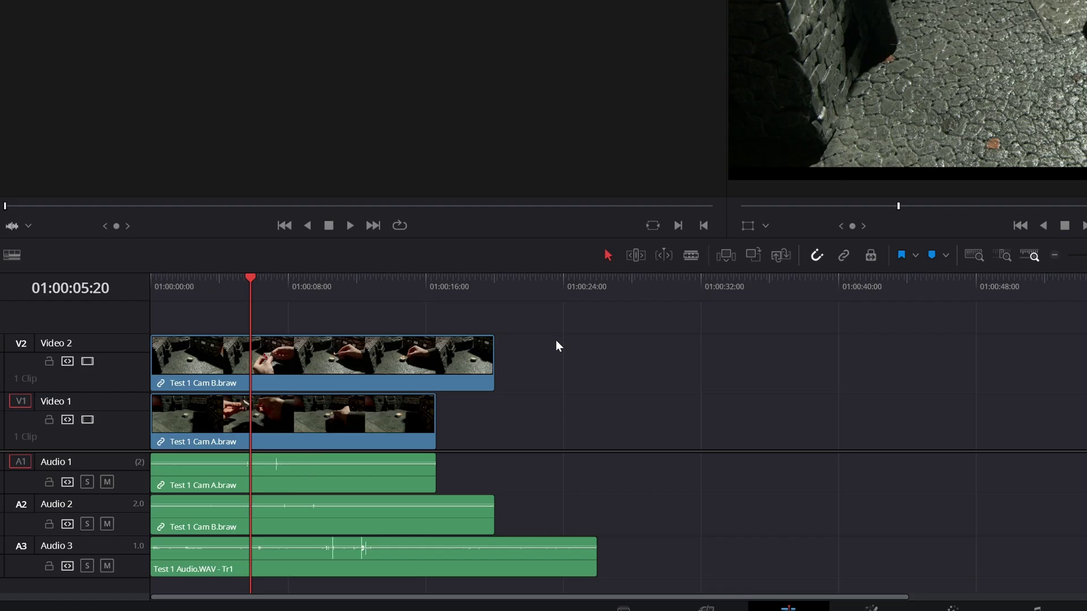
# Auto-align the five Test 1 timeline clips based on timecode
pyautogui.moveTo(556, 338); pyautogui.dragTo(359, 559)
pyautogui.rightClick(426, 551)
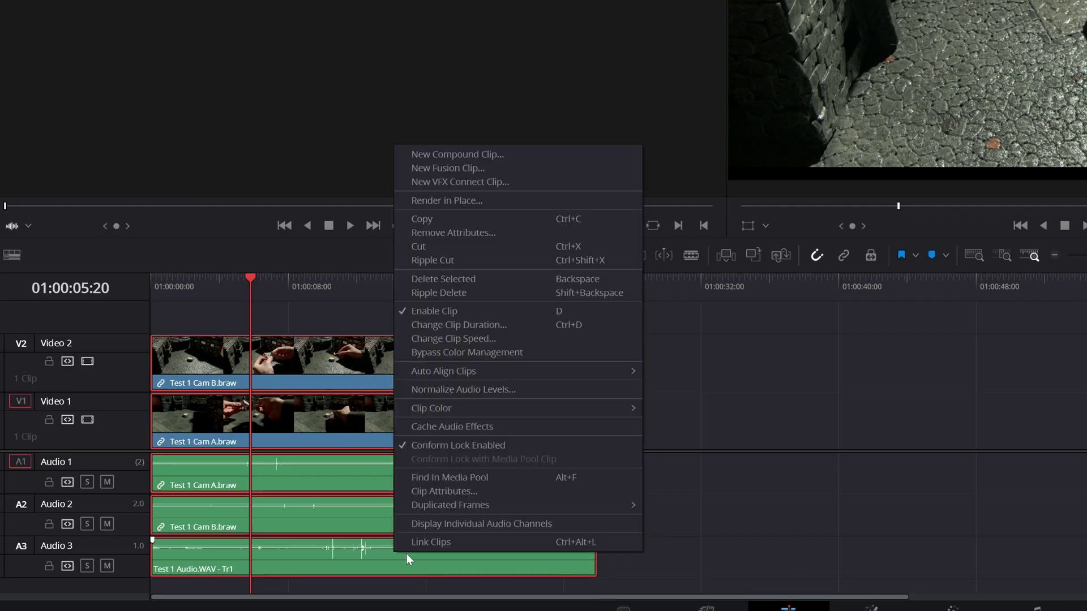
pyautogui.moveTo(562, 370)
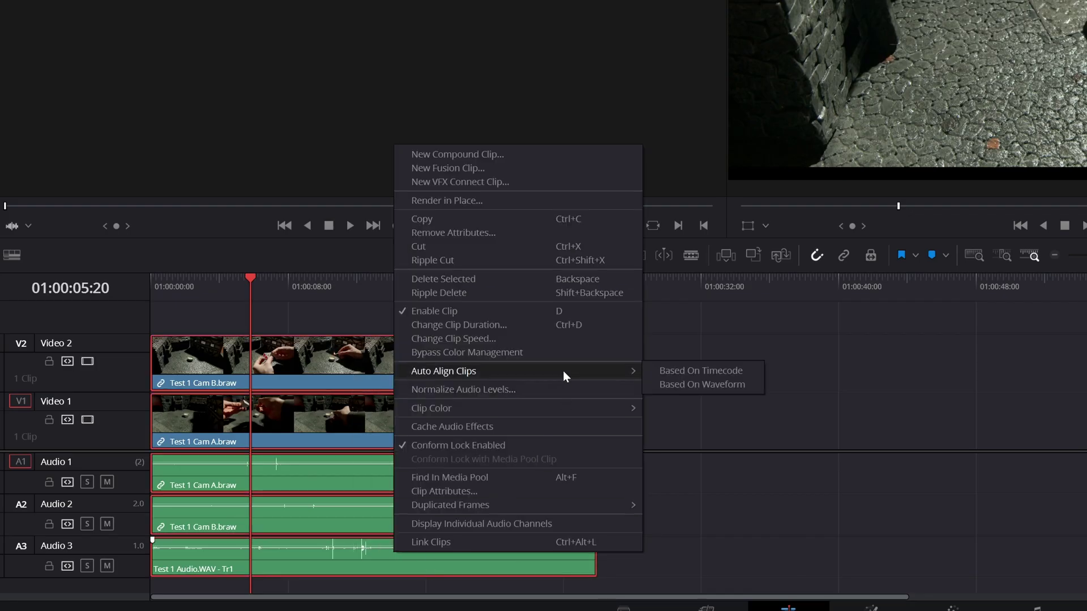
pyautogui.click(700, 371)
pyautogui.click(520, 447)
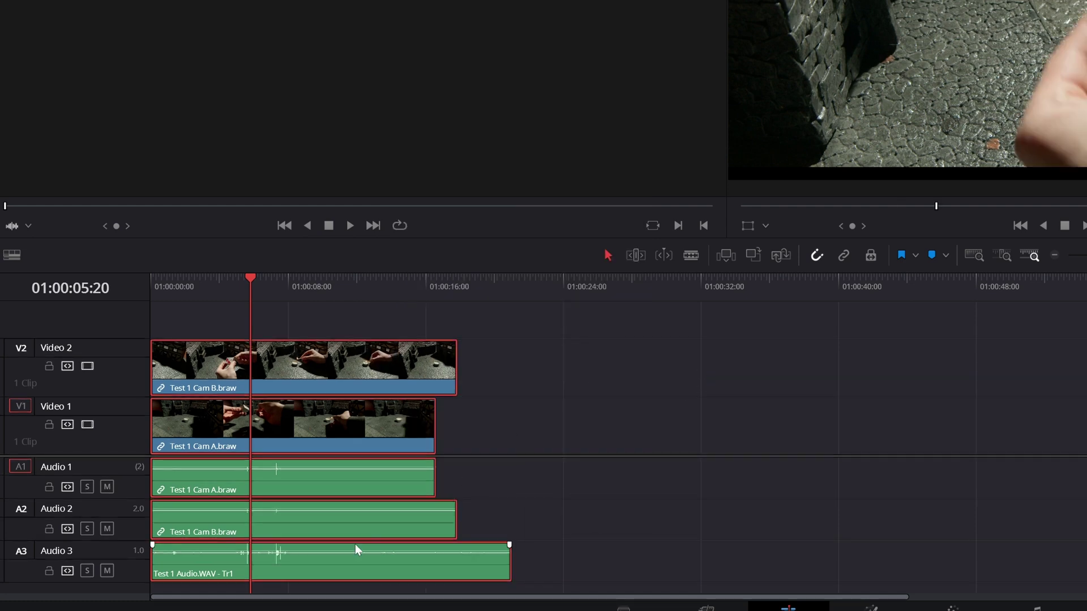
# Slide Test 1 Audio.WAV later, then convert Timeline 1 into a multicam clip
pyautogui.moveTo(348, 559); pyautogui.dragTo(344, 538)
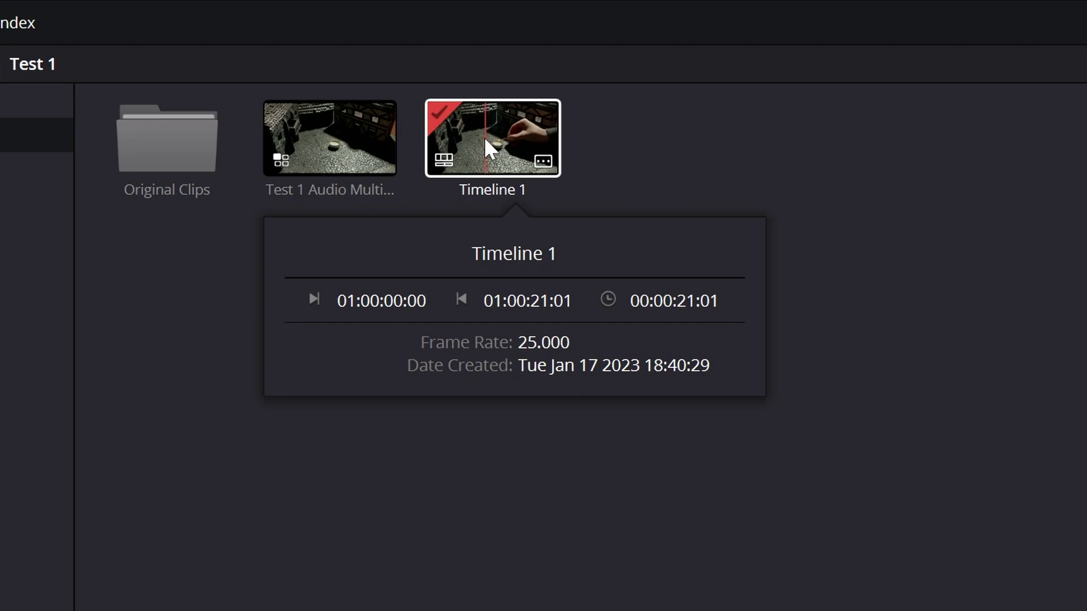
pyautogui.rightClick(491, 136)
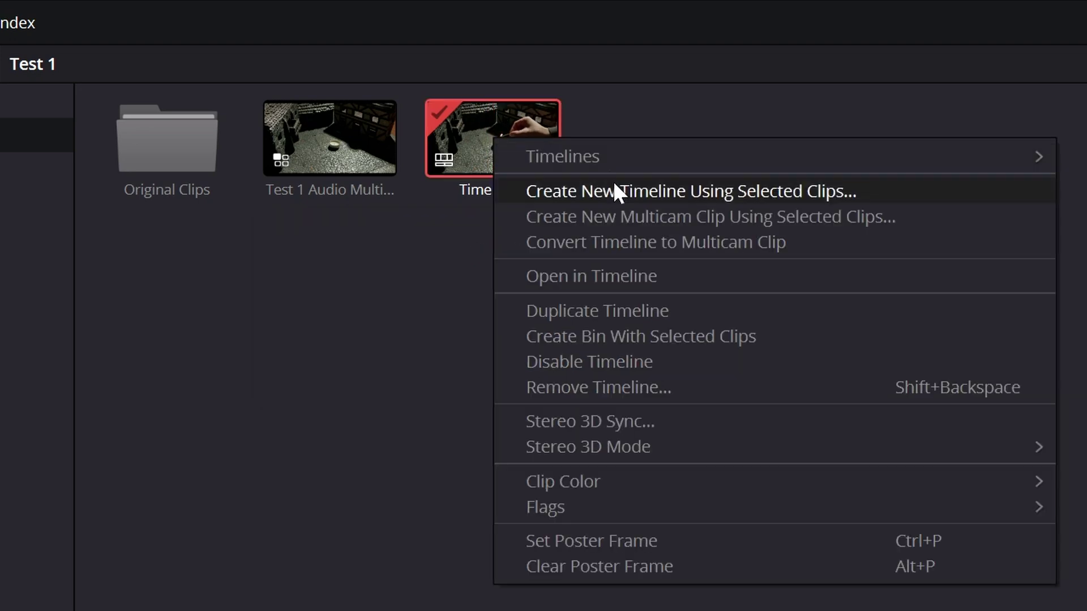
pyautogui.click(741, 245)
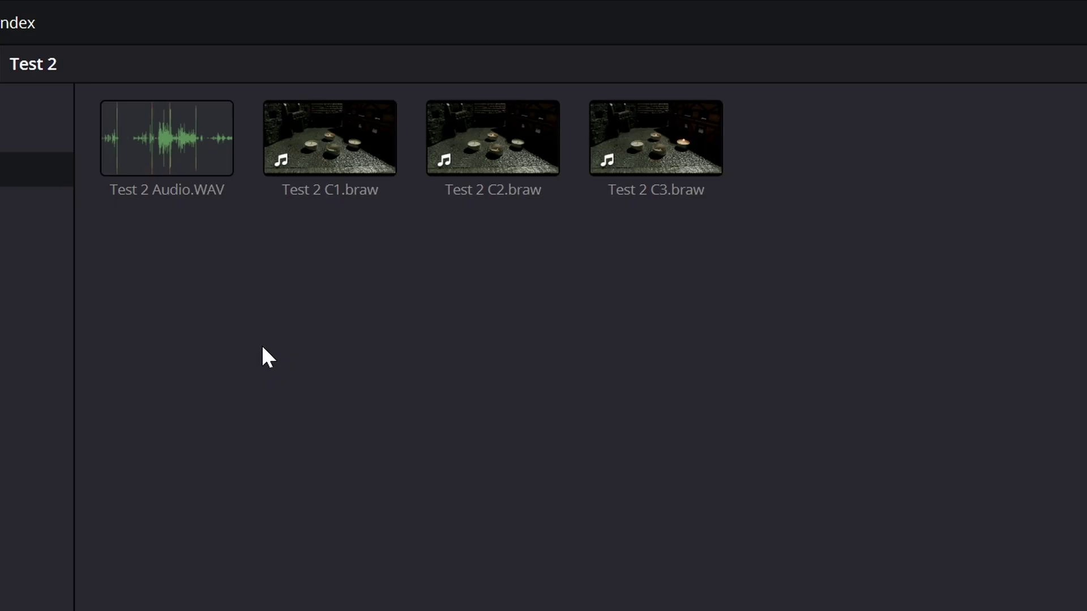
# In Test 2 C1.braw's audio clip attributes, set the right channel source to Embedded Channel 2
pyautogui.rightClick(338, 134)
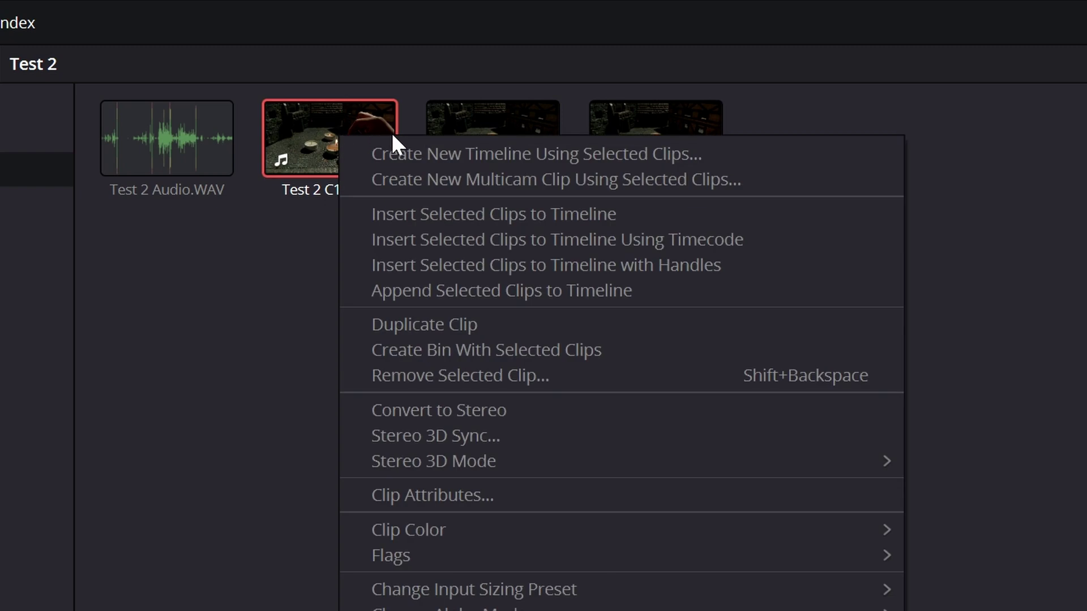
pyautogui.click(480, 485)
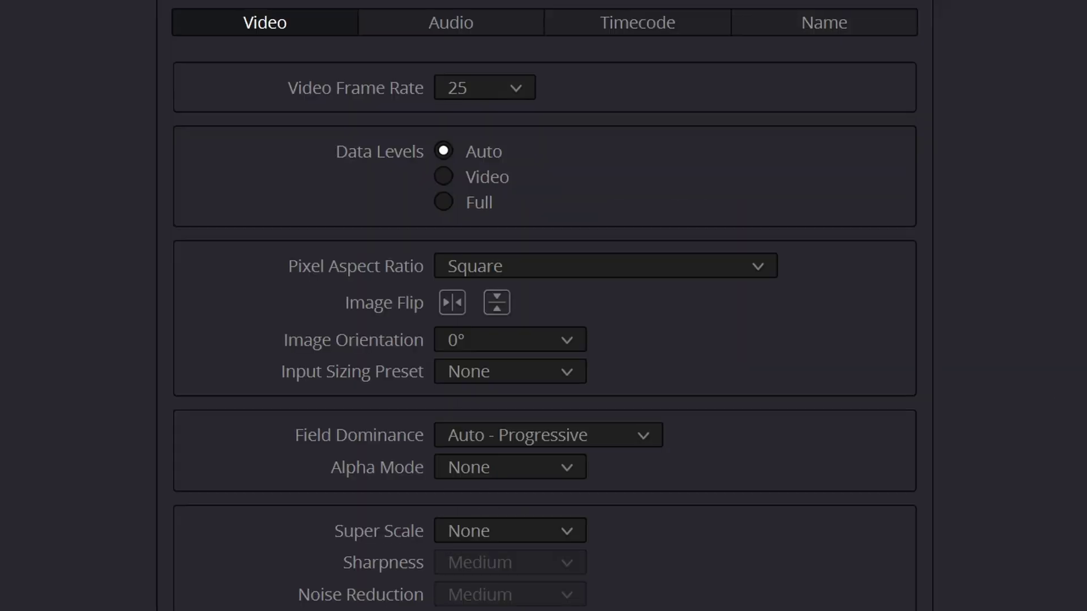
pyautogui.click(430, 21)
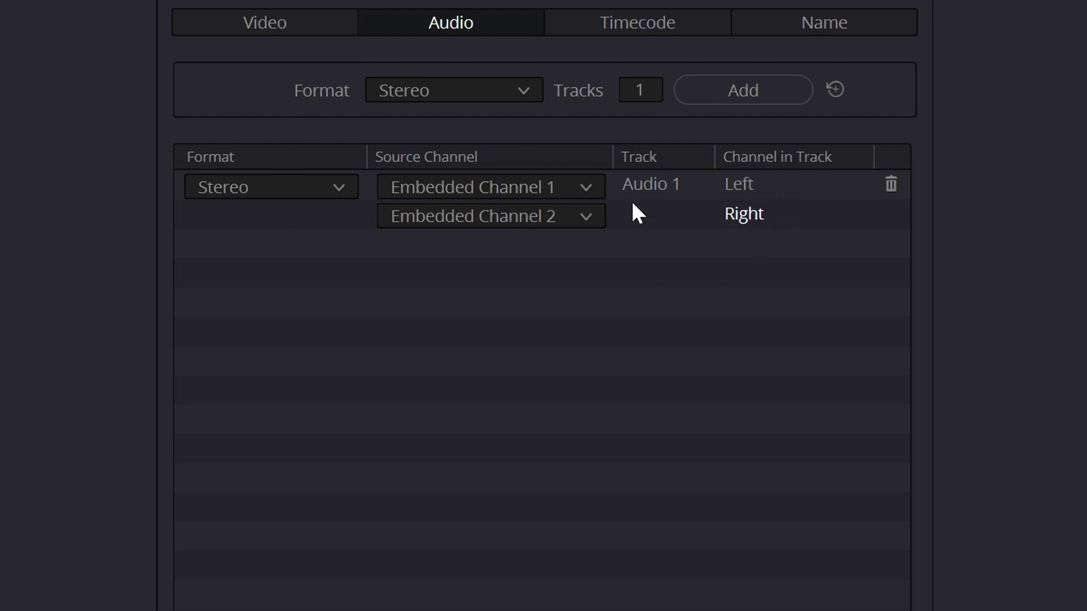
pyautogui.click(589, 190)
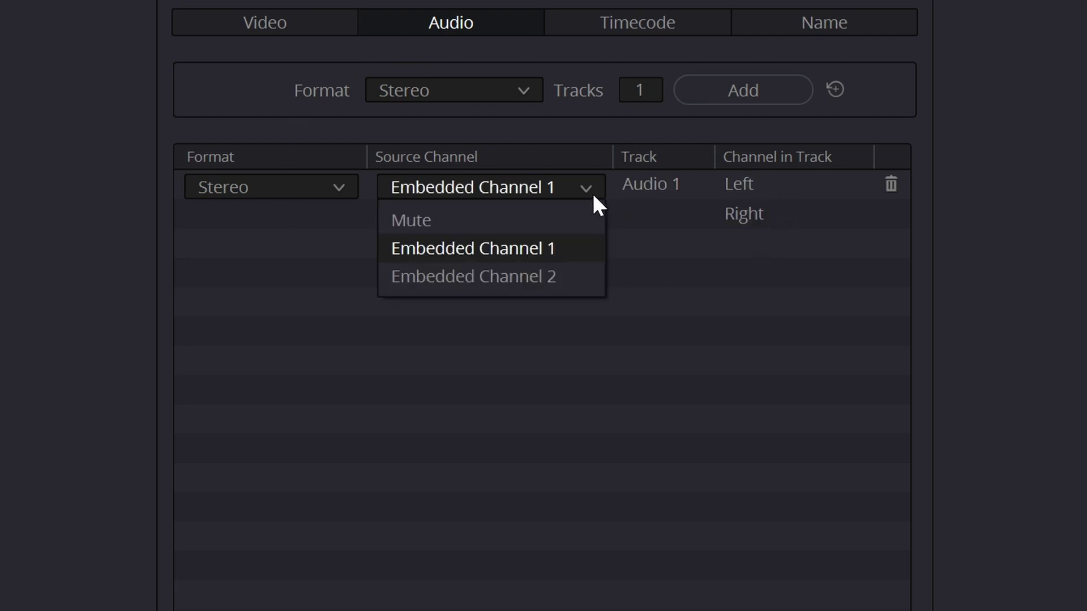
pyautogui.click(538, 278)
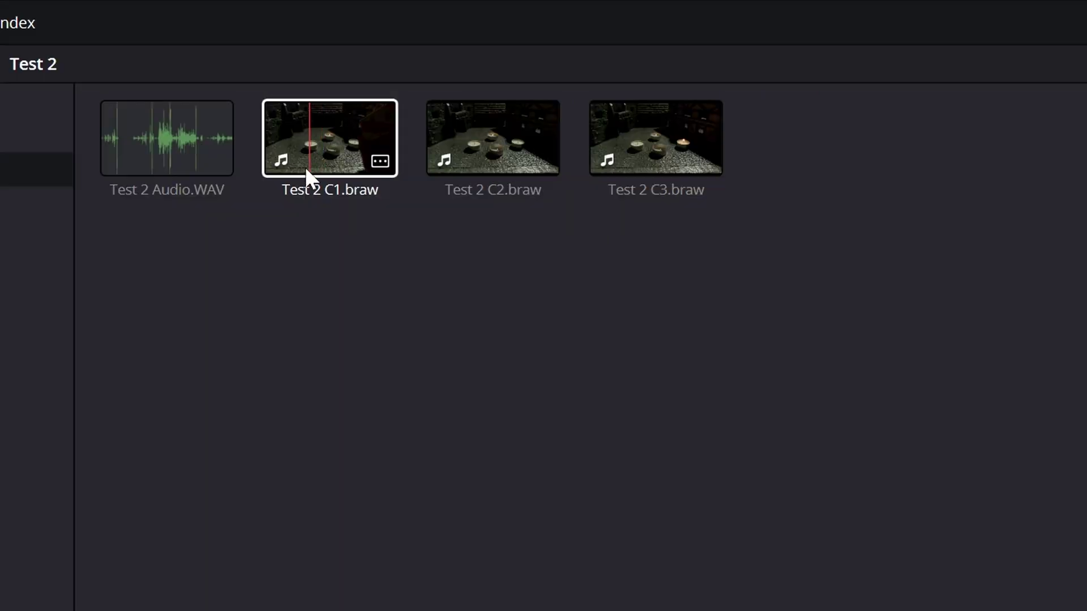
# Auto-sync Test 2 C1.braw with Test 2 Audio.WAV based on timecode, appending the audio tracks
pyautogui.moveTo(161, 371); pyautogui.dragTo(326, 146)
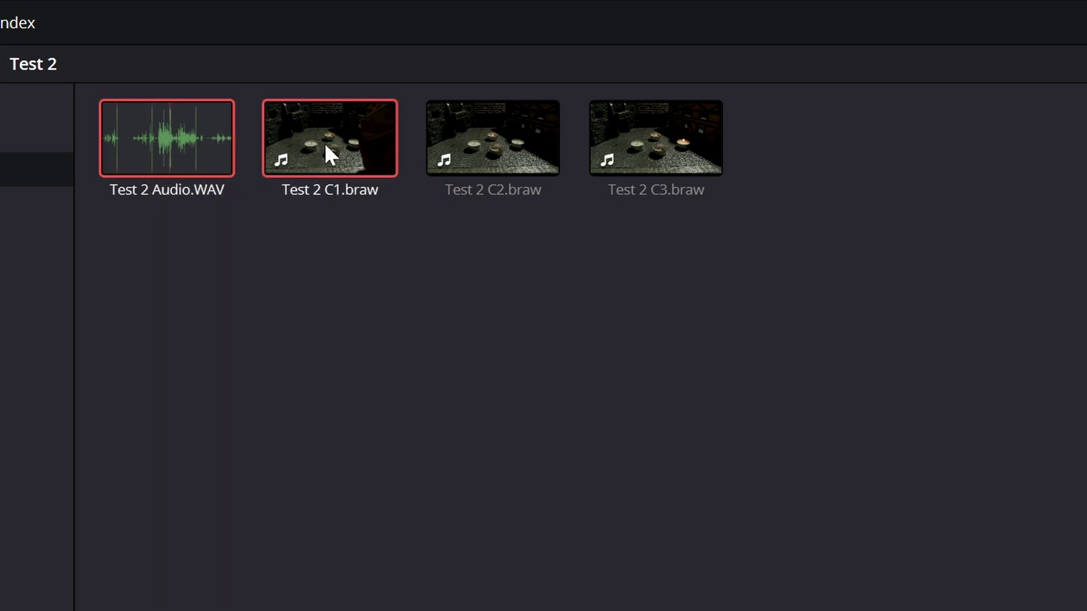
pyautogui.rightClick(326, 148)
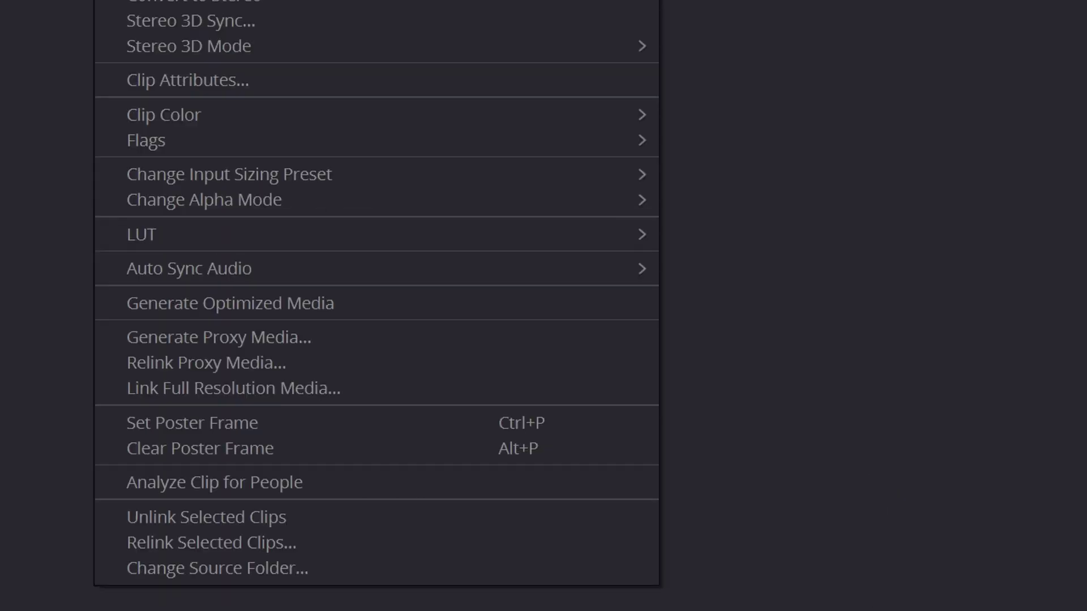
pyautogui.moveTo(468, 272)
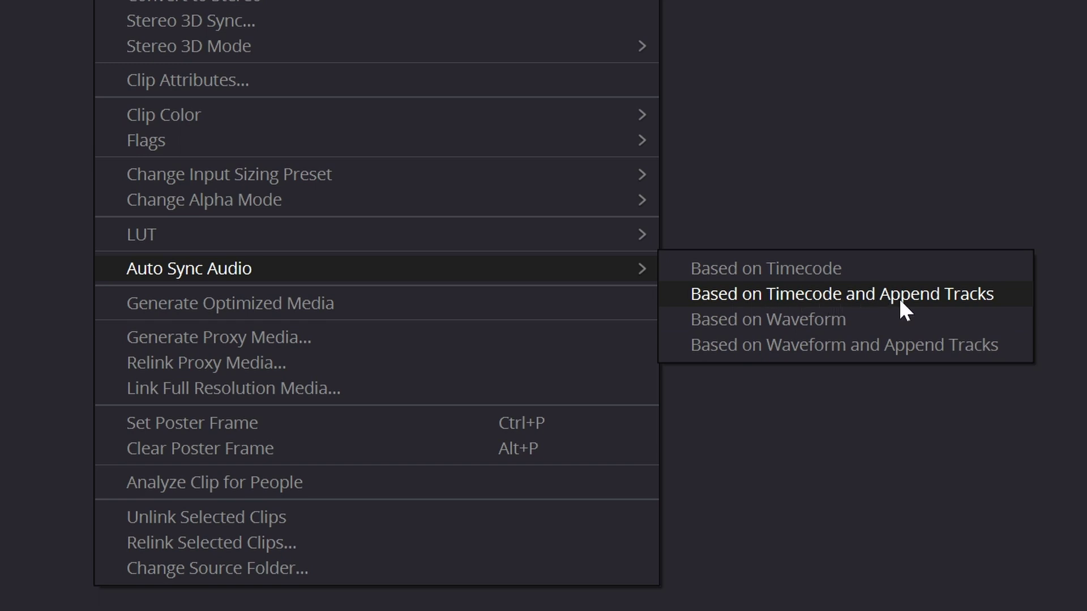
pyautogui.click(953, 294)
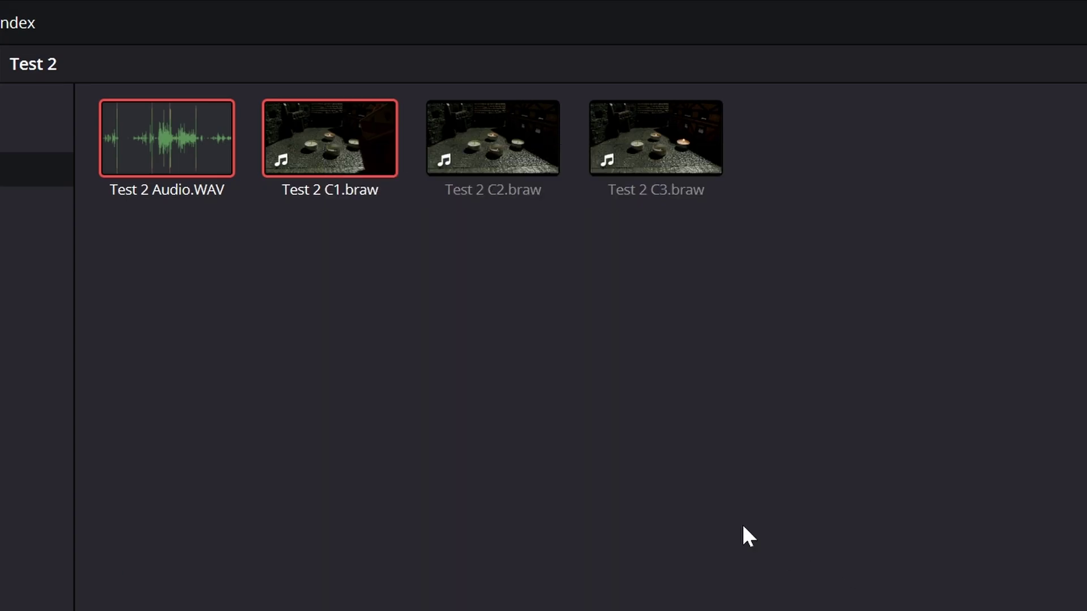
# Open the Clip Attributes of Test 2 C1.braw to check its audio
pyautogui.click(335, 273)
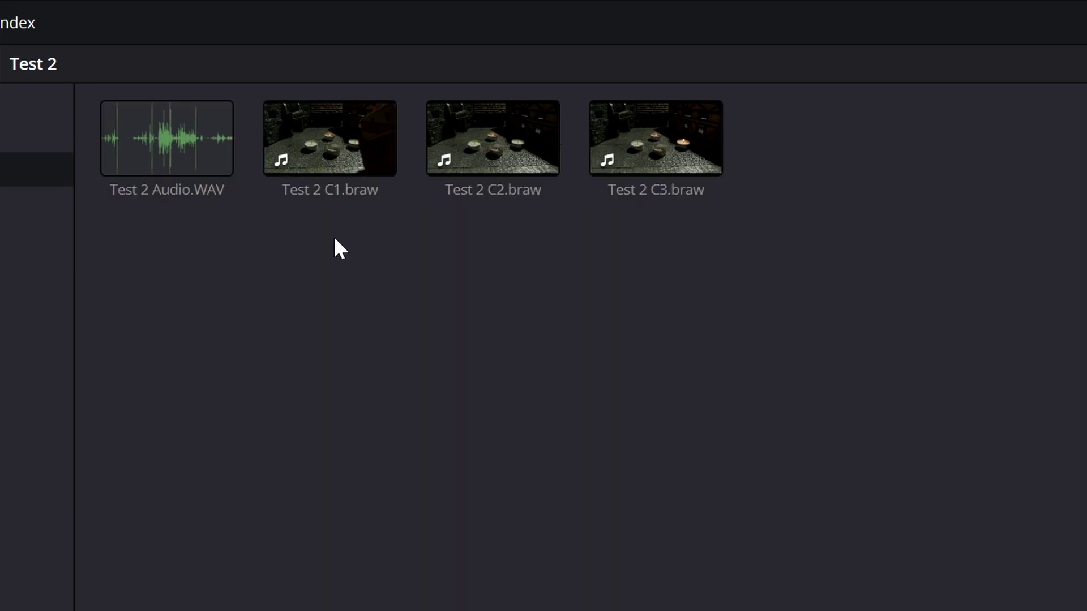
pyautogui.rightClick(311, 130)
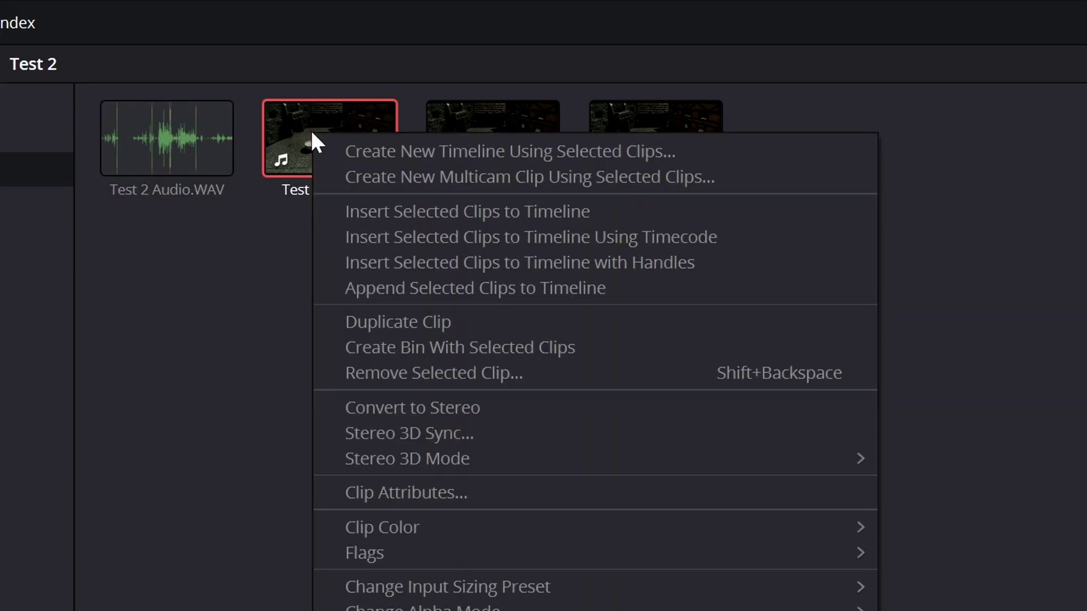
pyautogui.click(425, 492)
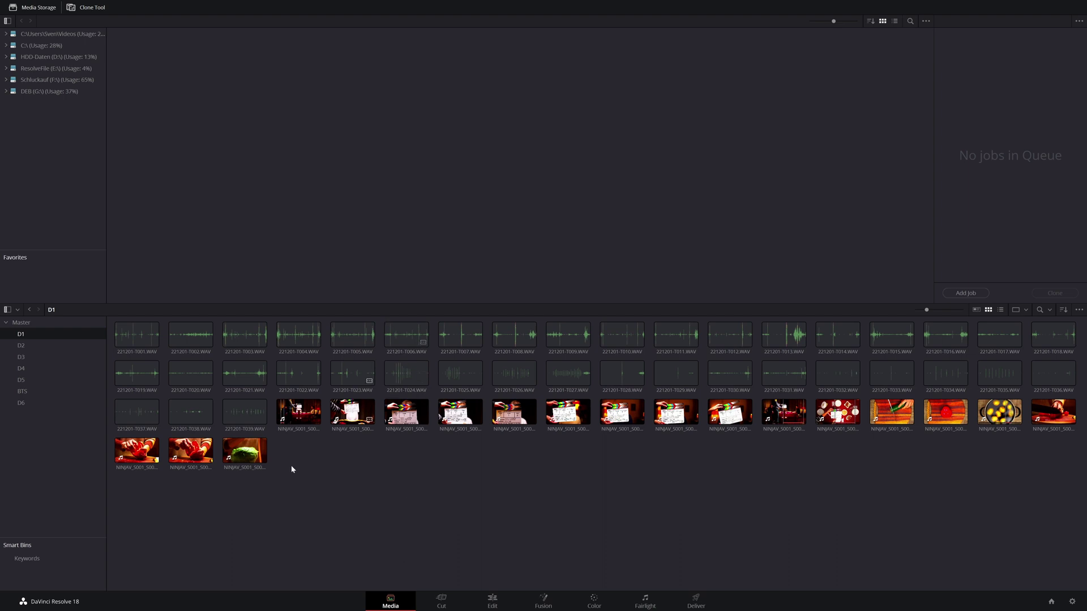
# Select every clip in the D1 bin and bring up the Auto Sync Audio option
pyautogui.moveTo(141, 518); pyautogui.dragTo(1075, 319)
pyautogui.rightClick(621, 416)
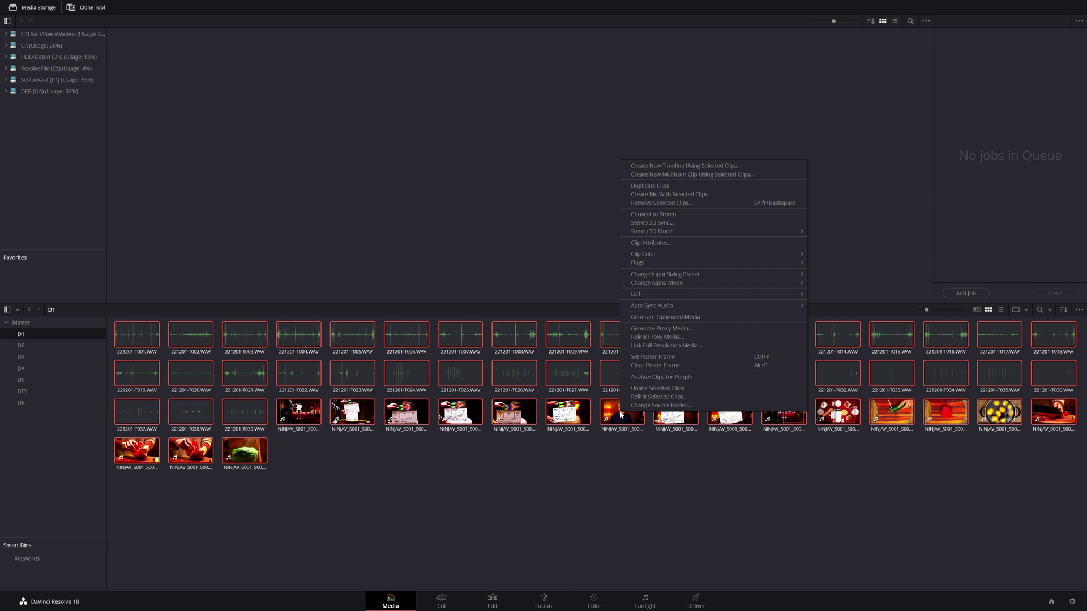
pyautogui.moveTo(682, 306)
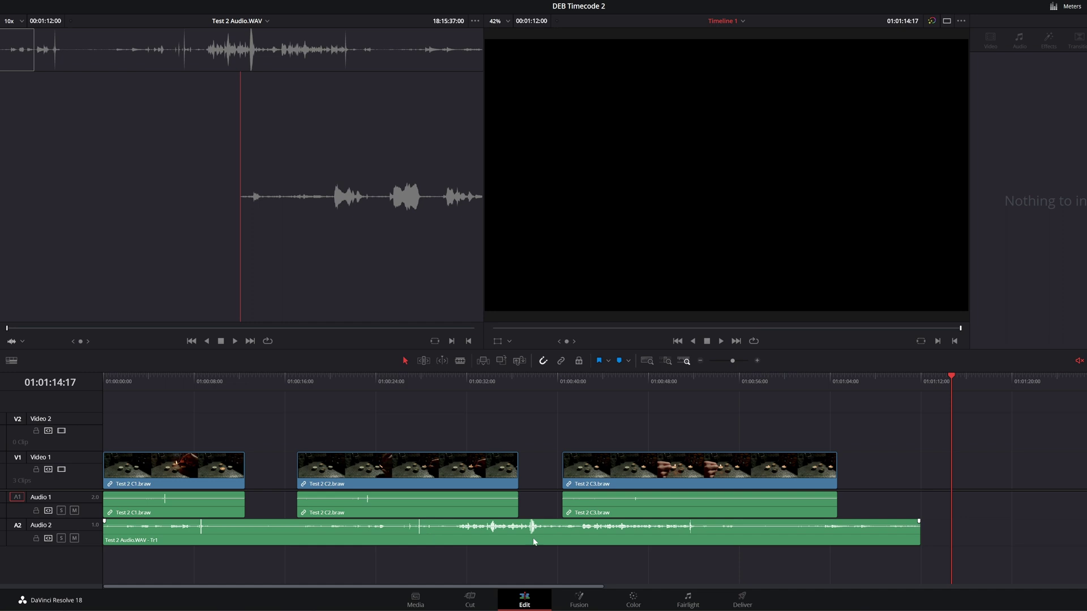
# Select the timeline clips, then Test 2 Audio.WAV and Test 2 C1.braw in the bin
pyautogui.click(234, 471)
pyautogui.moveTo(150, 412); pyautogui.dragTo(649, 553)
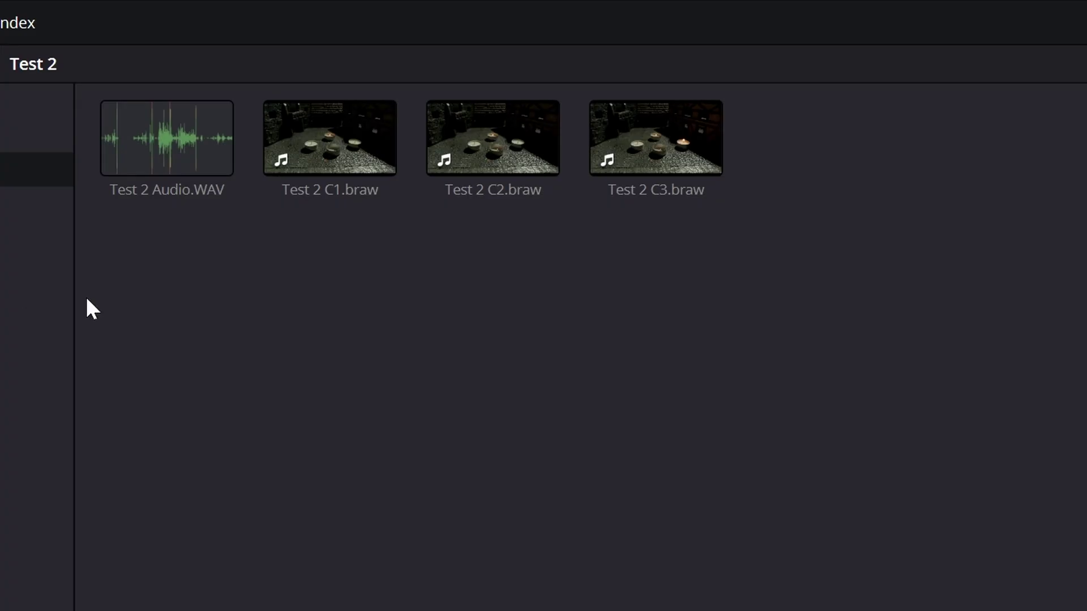
pyautogui.click(157, 159)
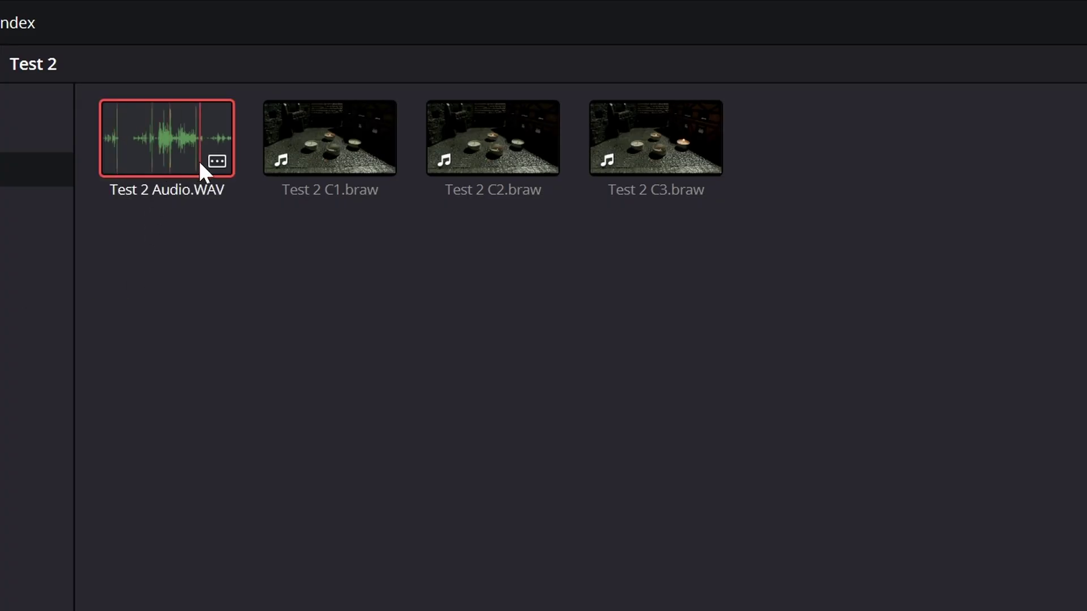
pyautogui.keyDown('ctrl'); pyautogui.click(273, 163); pyautogui.keyUp('ctrl')
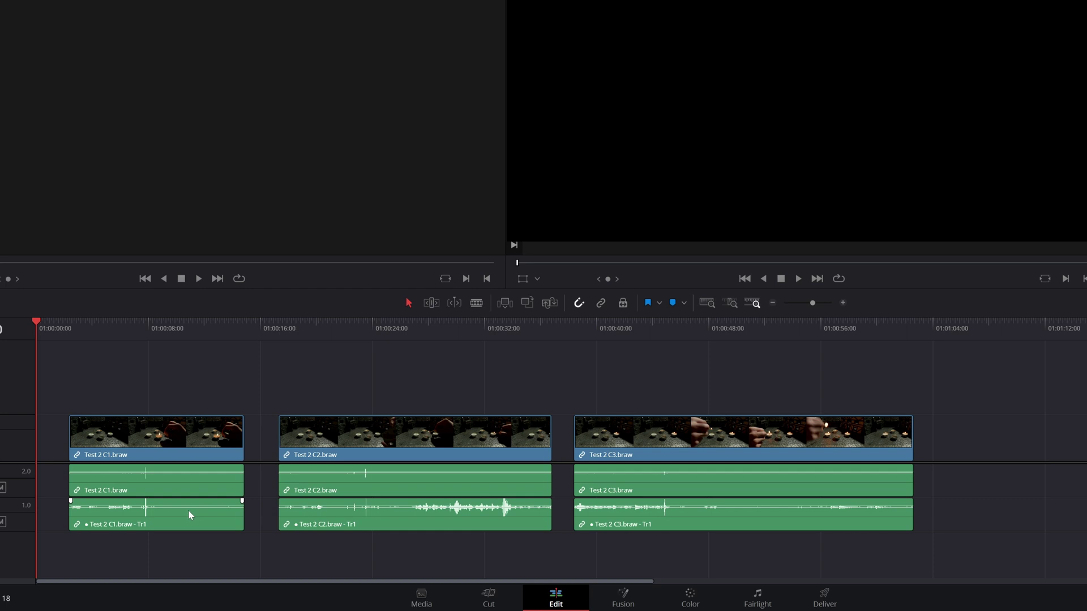
# Check the six timeline clips carry synced Tr1 audio, then marquee-select C1, C2 and C3 in the Media Pool
pyautogui.moveTo(182, 558); pyautogui.dragTo(741, 396)
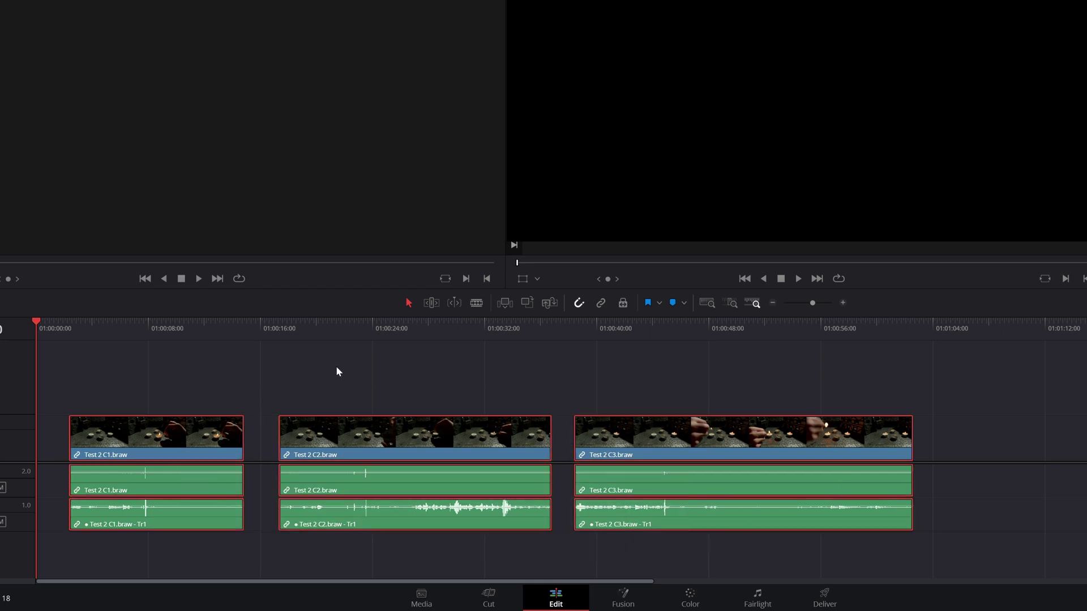
pyautogui.click(494, 489)
pyautogui.moveTo(695, 373); pyautogui.dragTo(110, 548)
pyautogui.moveTo(282, 138); pyautogui.dragTo(485, 42)
# Delete the camera Stereo audio track from C1, C2 and C3 in Clip Attributes
pyautogui.rightClick(477, 45)
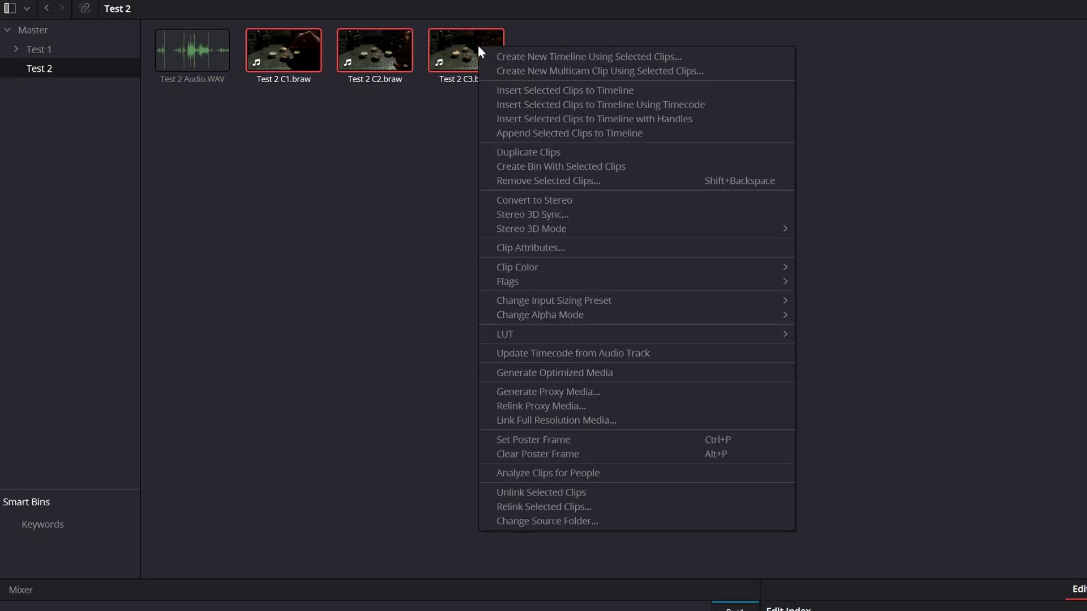
pyautogui.click(561, 249)
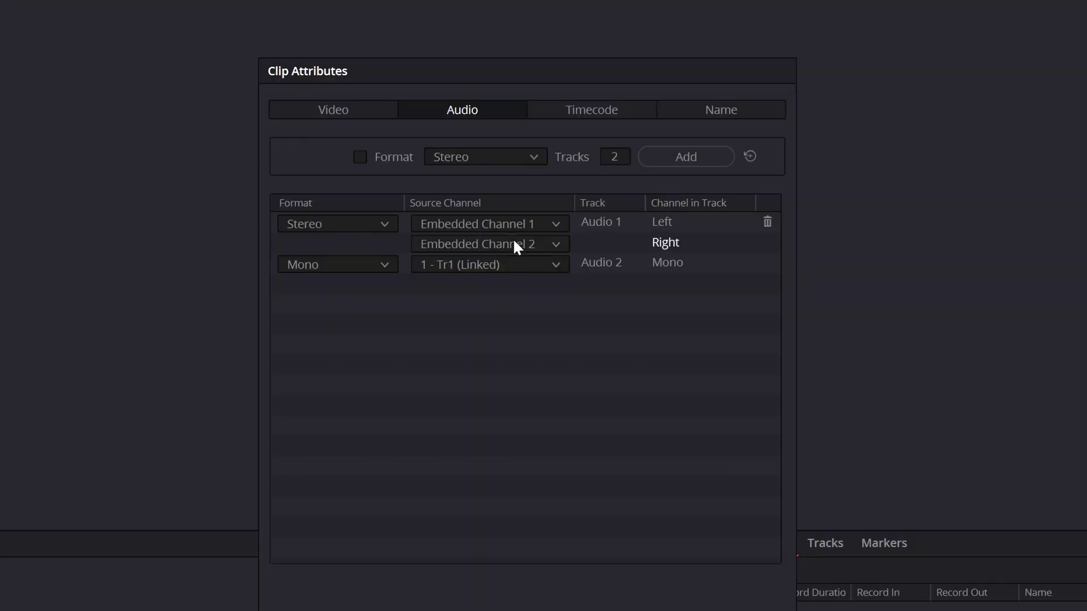
pyautogui.click(767, 222)
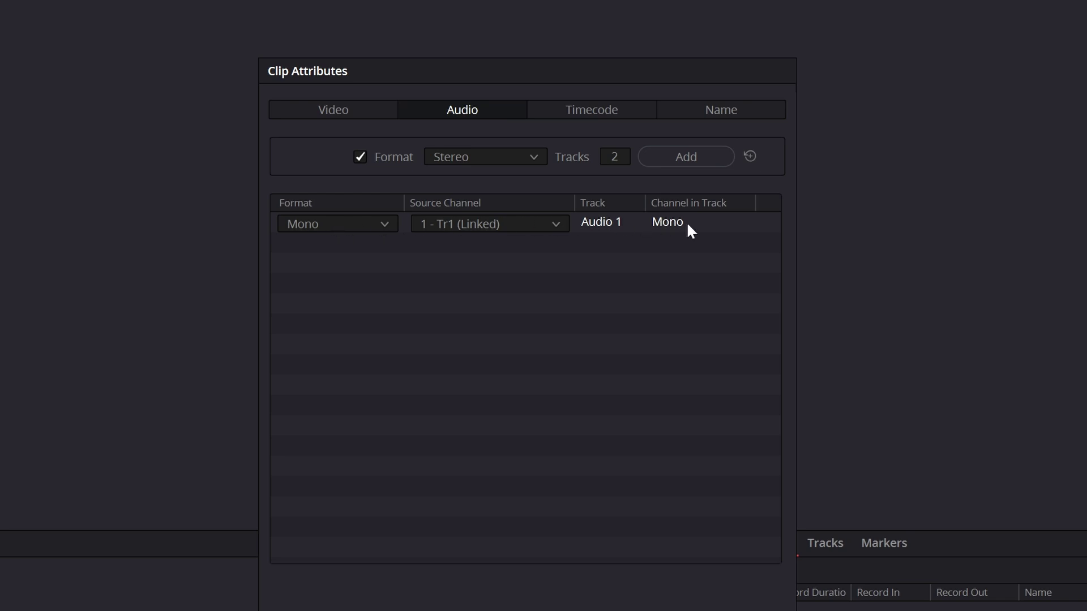
pyautogui.press('Return')
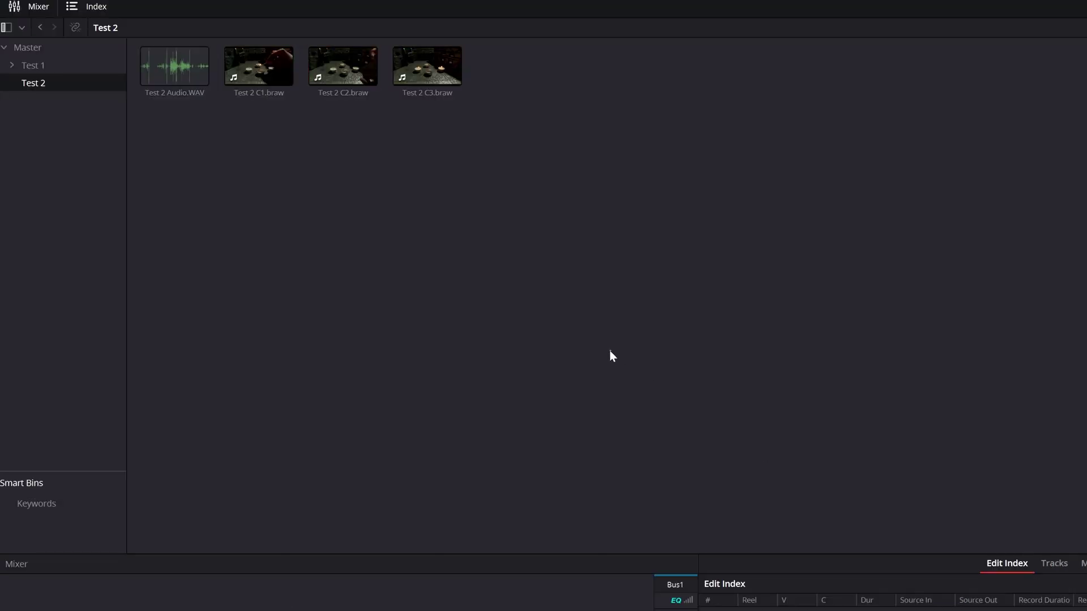
# Confirm C1's Clip Attributes now hold only the Mono Tr1 track, then select C2
pyautogui.click(259, 59)
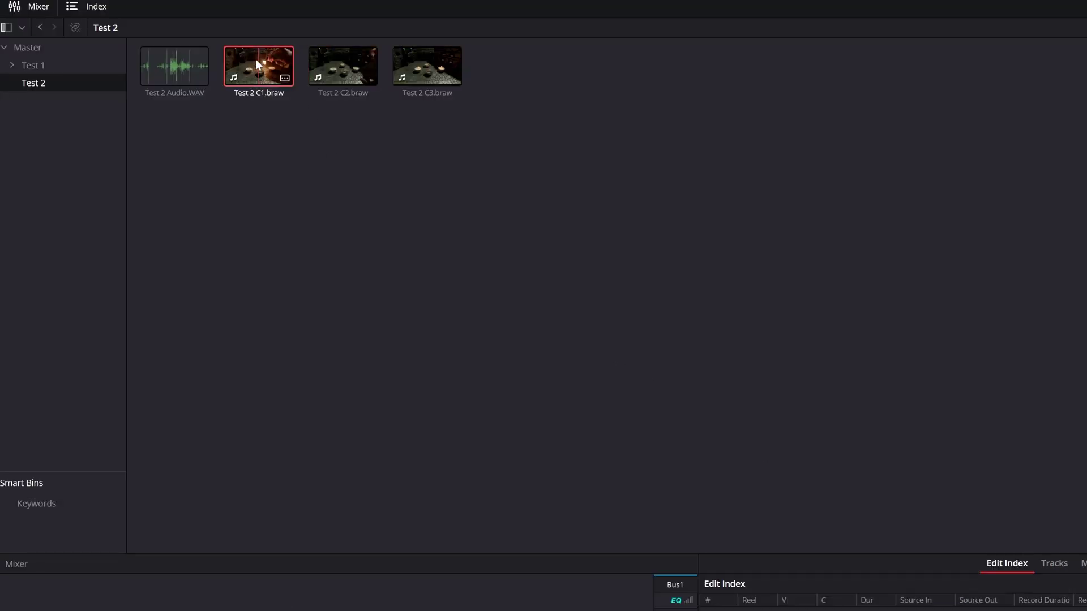
pyautogui.rightClick(247, 63)
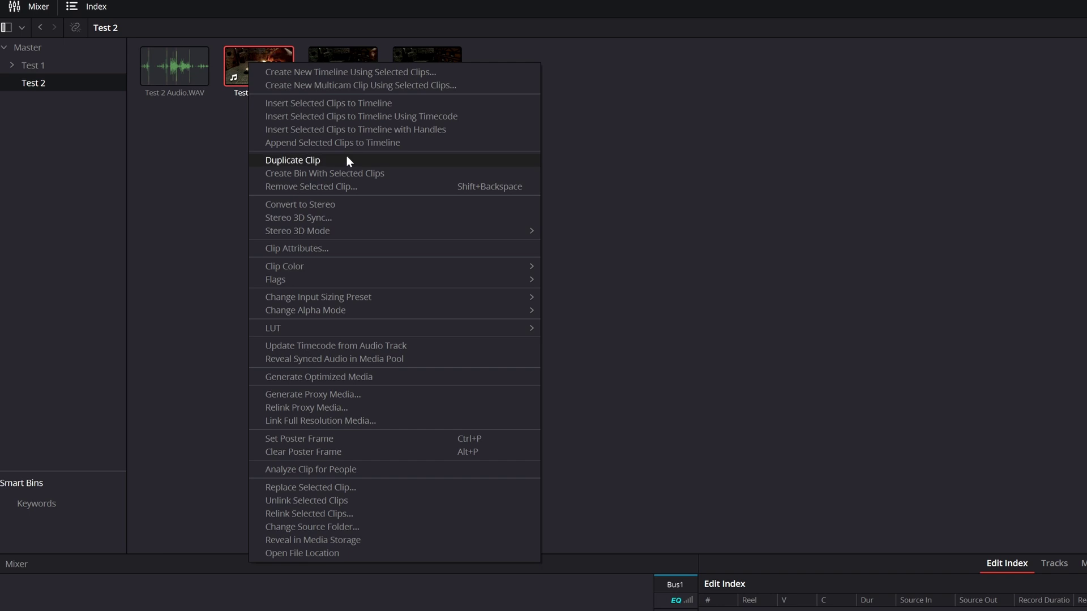
pyautogui.click(355, 248)
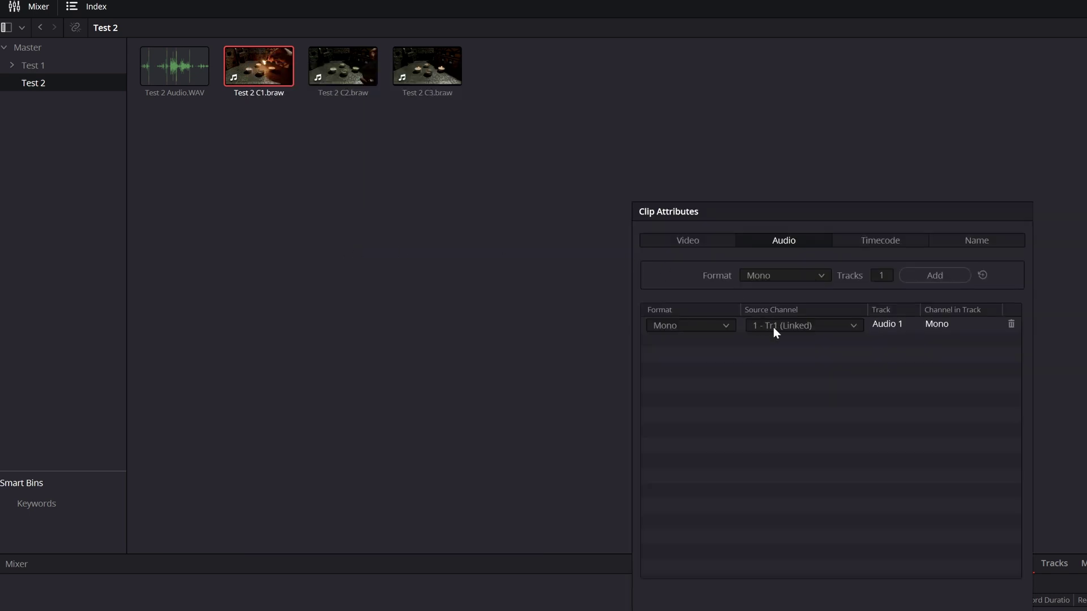
pyautogui.press('Return')
pyautogui.click(348, 63)
# Check C2's Clip Attributes and the C1–C3 timeline clips, then keep multicam Angle Sync at In
pyautogui.rightClick(347, 63)
pyautogui.click(522, 249)
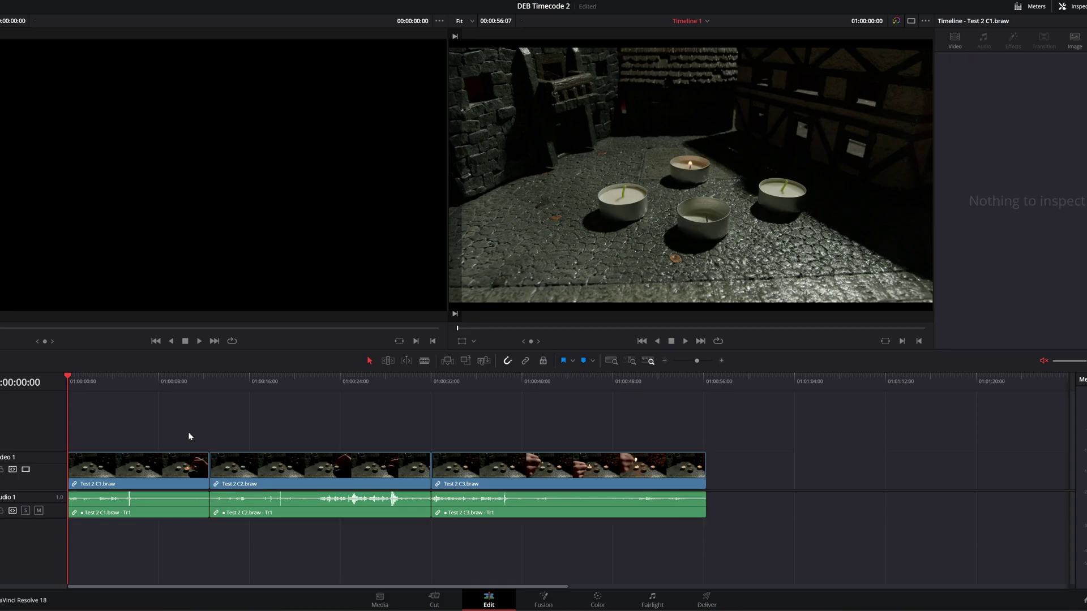
pyautogui.moveTo(188, 432); pyautogui.dragTo(171, 521)
pyautogui.moveTo(311, 421); pyautogui.dragTo(344, 497)
pyautogui.moveTo(483, 422); pyautogui.dragTo(505, 518)
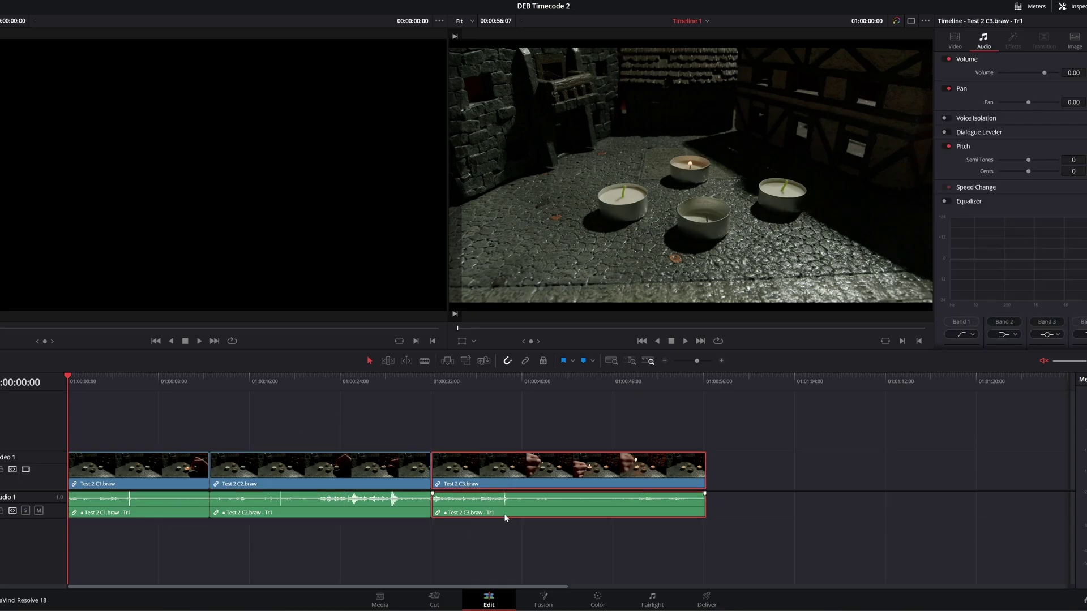
pyautogui.click(189, 548)
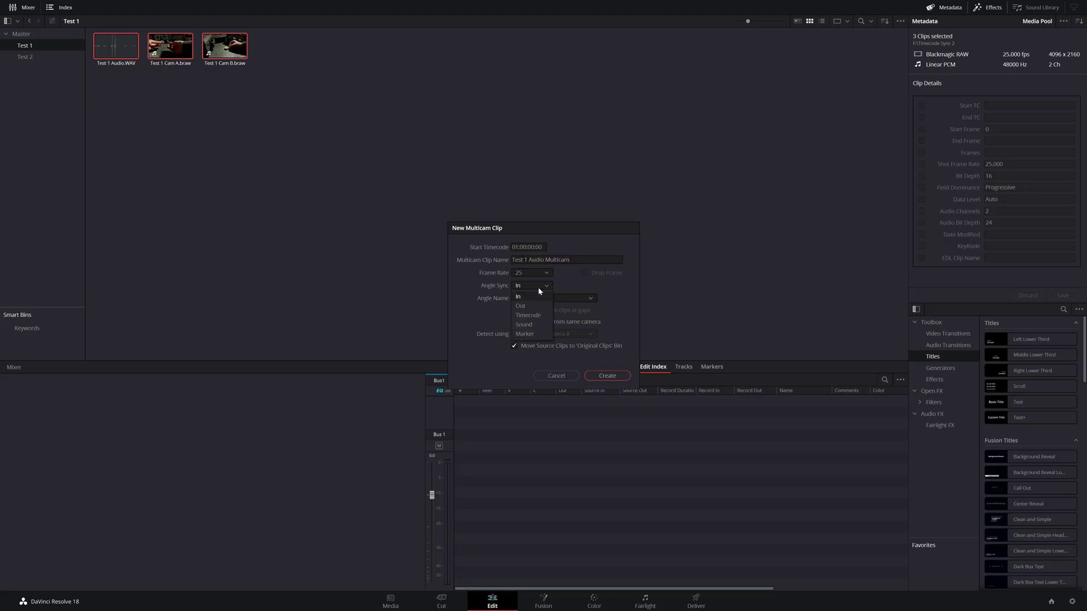
pyautogui.click(537, 287)
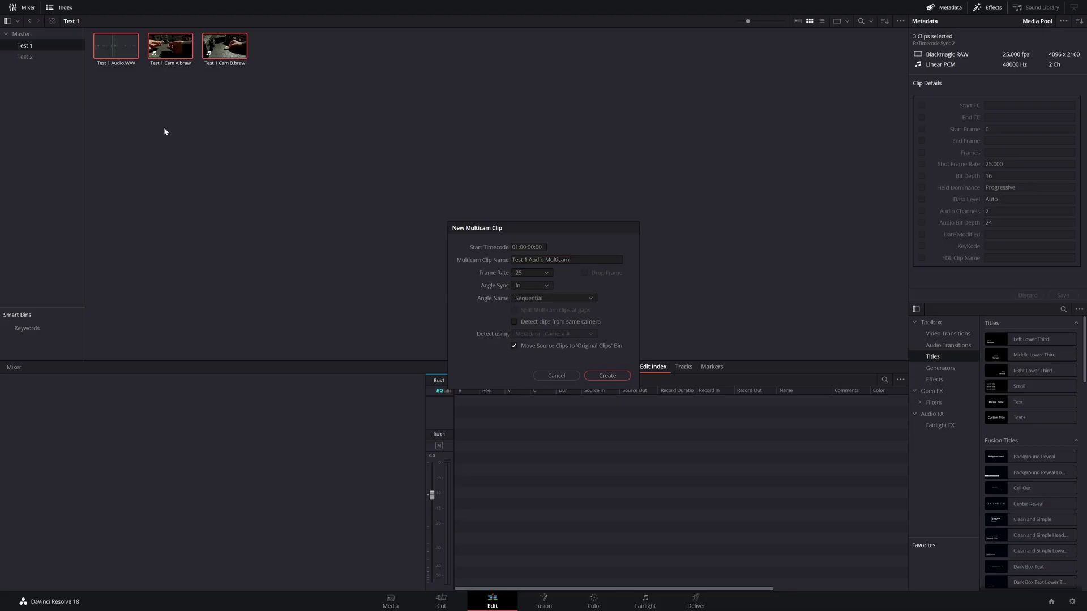